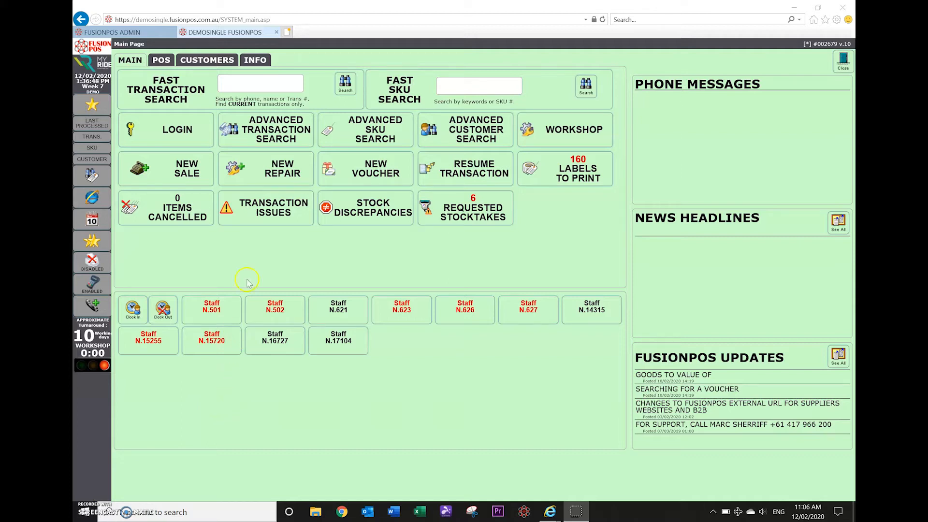
Open the Staff Login screen from the FusionPOS main page.
{"action": "left_click", "coordinate": [166, 126]}
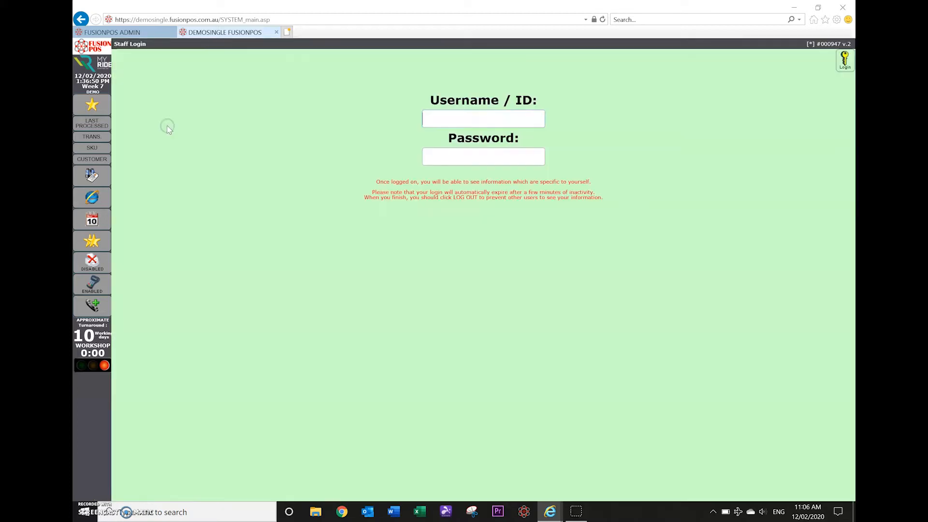
Log in with the staff username/ID and password.
{"action": "type", "text": "2"}
{"action": "key", "text": "Tab"}
{"action": "type", "text": "123"}
{"action": "key", "text": "Return"}
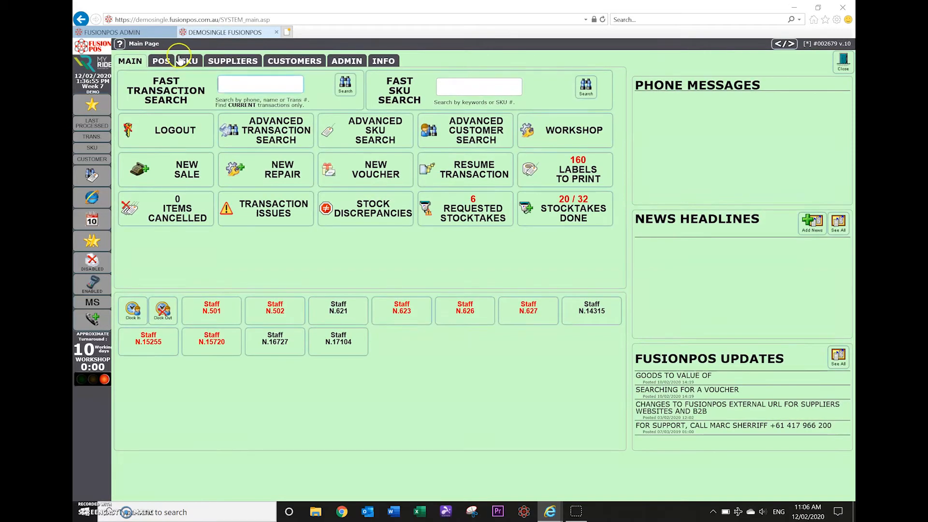
Open the Sheppard Cycles Australia Pty Ltd - Parts supplier from the Suppliers customer-orders console.
{"action": "left_click", "coordinate": [232, 67]}
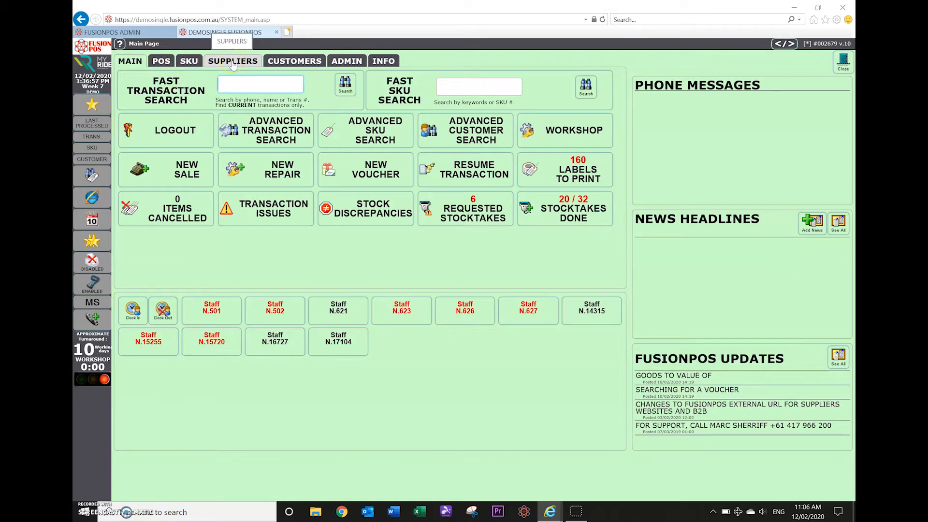
{"action": "left_click", "coordinate": [233, 65]}
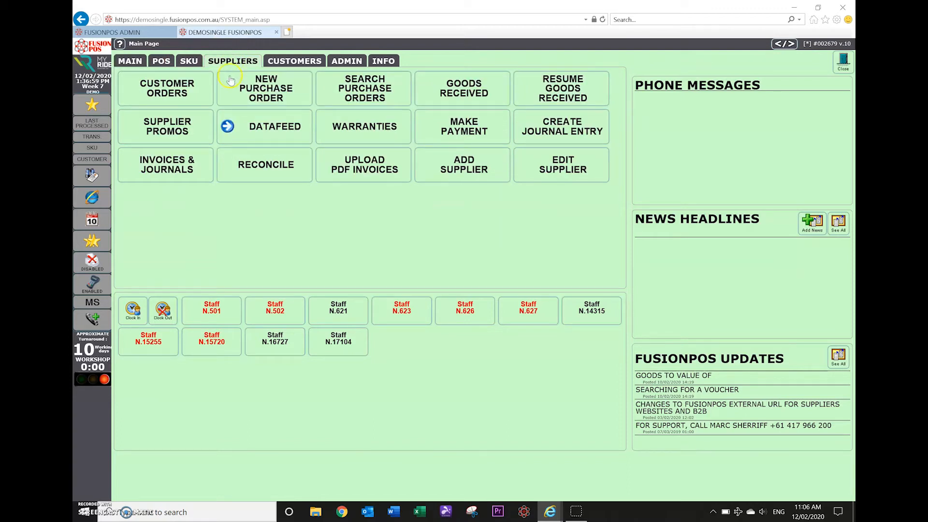
{"action": "left_click", "coordinate": [164, 84]}
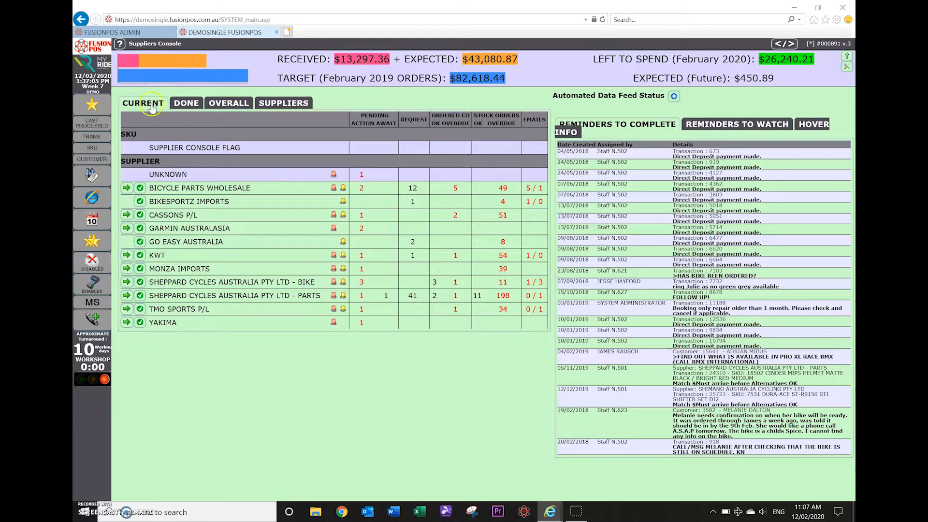
{"action": "left_click", "coordinate": [157, 192]}
{"action": "left_click", "coordinate": [200, 298]}
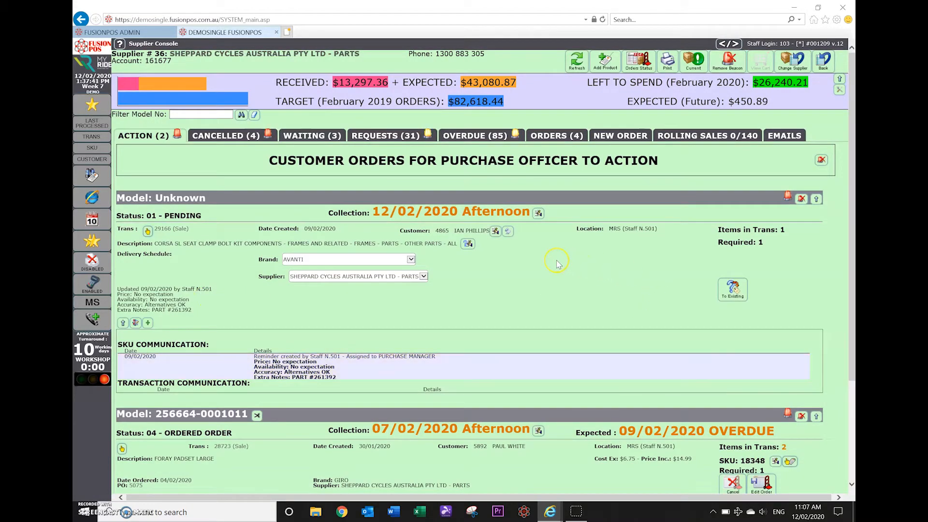
{"action": "scroll", "coordinate": [556, 259], "scroll_direction": "down", "scroll_amount": 3}
{"action": "scroll", "coordinate": [556, 260], "scroll_direction": "up", "scroll_amount": 3}
{"action": "scroll", "coordinate": [556, 260], "scroll_direction": "down", "scroll_amount": 4}
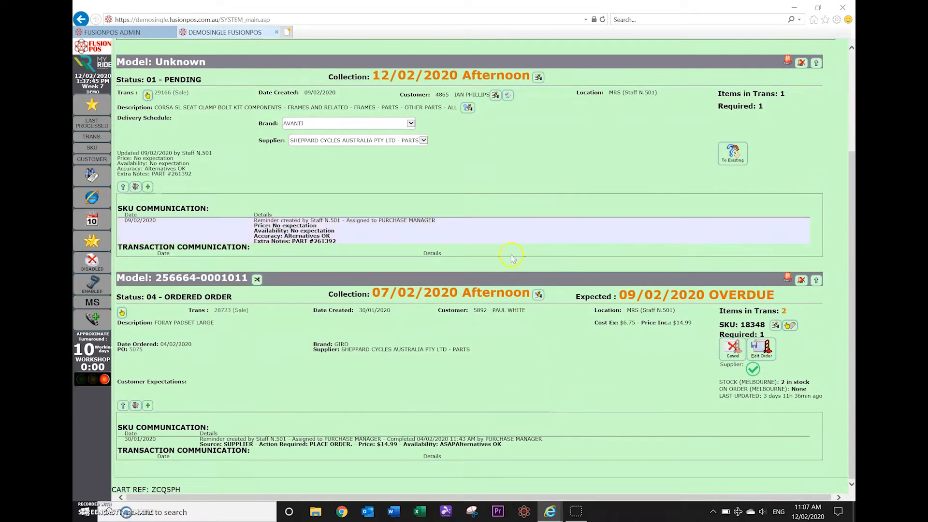
{"action": "scroll", "coordinate": [507, 184], "scroll_direction": "up", "scroll_amount": 3}
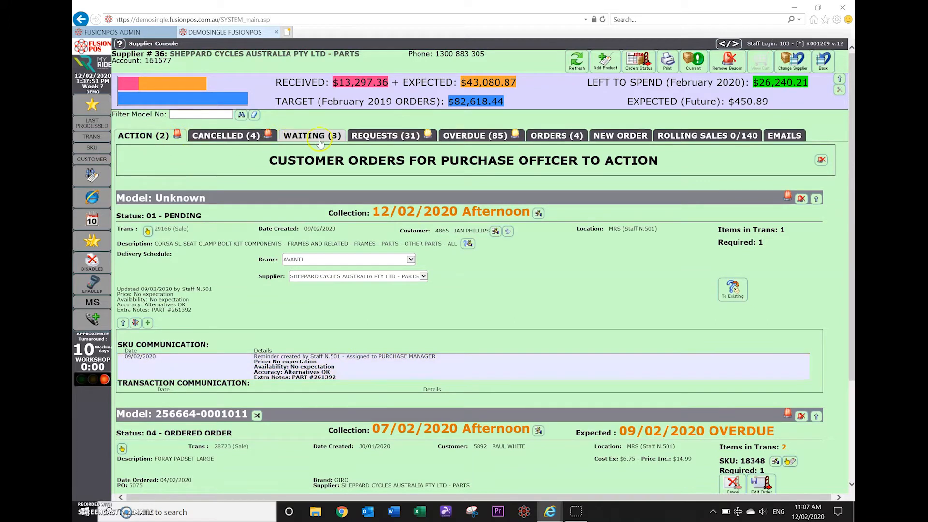
Show the Rolling Sales 0/140 list and scroll through its order lines and back to the top.
{"action": "left_click", "coordinate": [702, 141]}
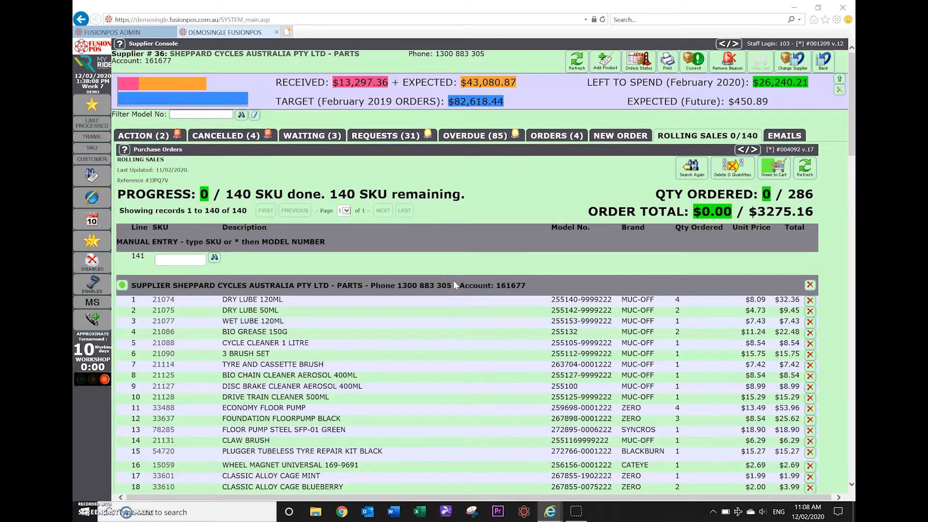
{"action": "left_click", "coordinate": [622, 139]}
{"action": "left_click", "coordinate": [383, 358]}
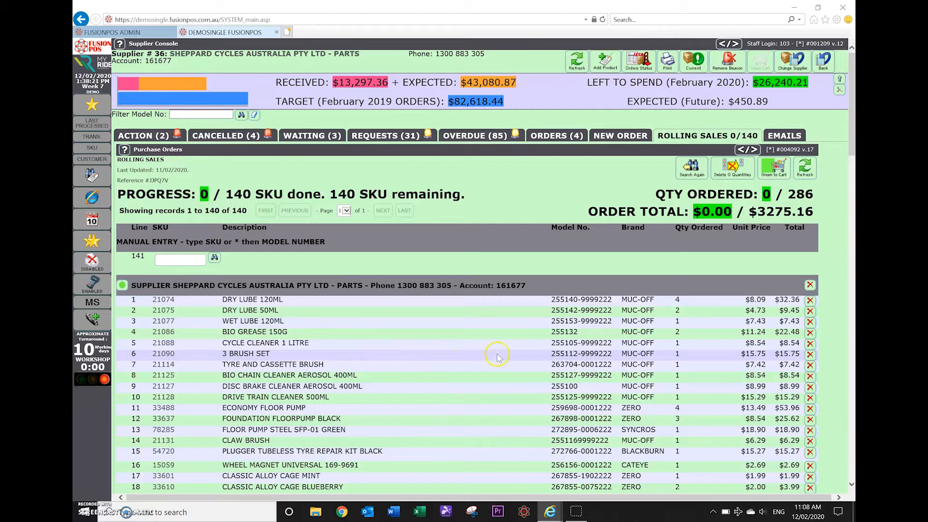
{"action": "left_click", "coordinate": [432, 349]}
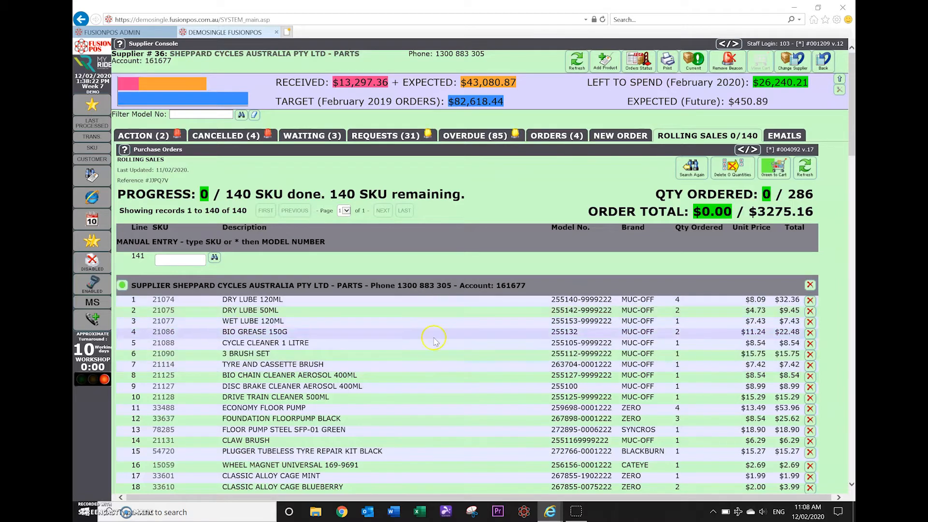
{"action": "scroll", "coordinate": [439, 401], "scroll_direction": "down", "scroll_amount": 1}
{"action": "scroll", "coordinate": [440, 404], "scroll_direction": "down", "scroll_amount": 10}
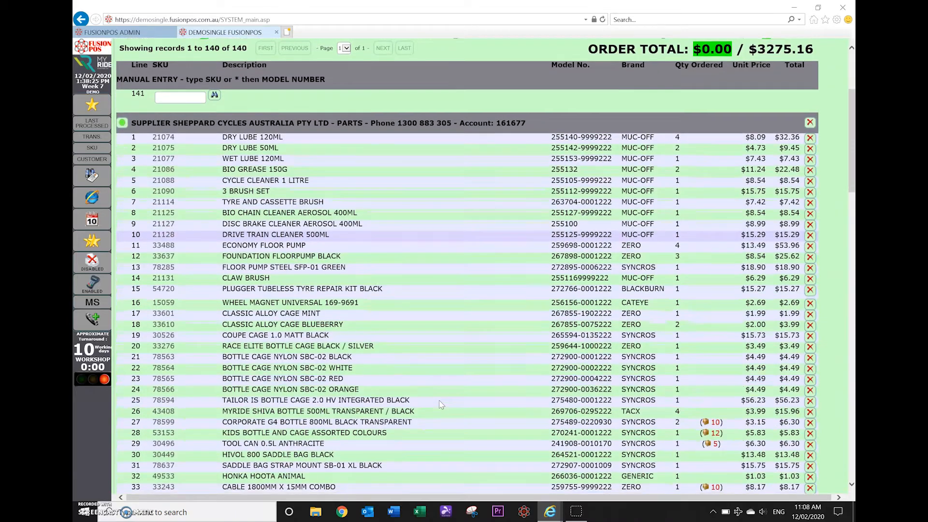
{"action": "scroll", "coordinate": [439, 404], "scroll_direction": "down", "scroll_amount": 7}
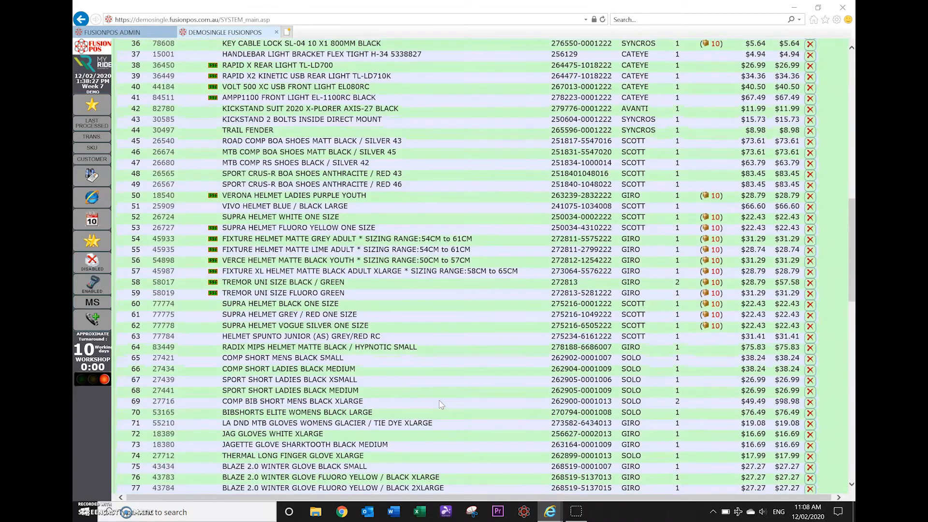
{"action": "scroll", "coordinate": [440, 404], "scroll_direction": "up", "scroll_amount": 18}
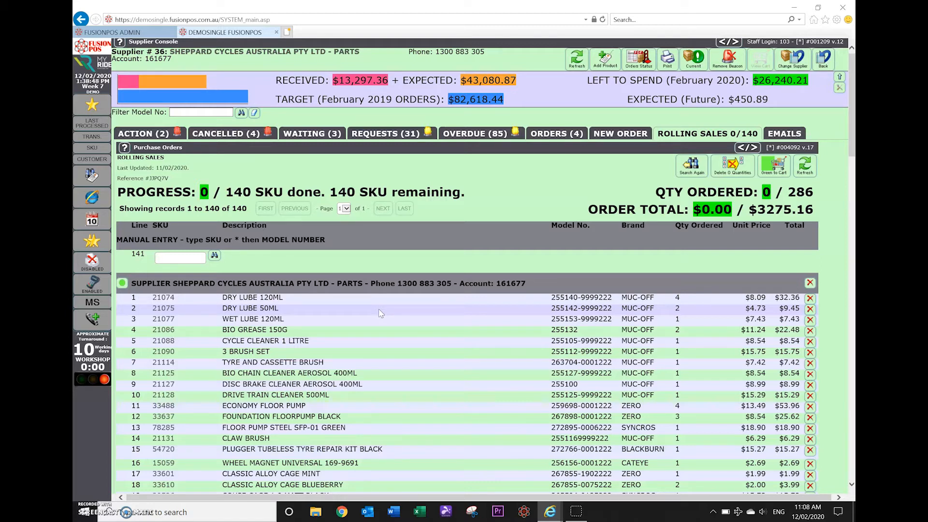
Save an order of 4 Dry Lube 120ML, delete Dry Lube 50ML, and close the Wet Lube 120ML window.
{"action": "left_click", "coordinate": [373, 311]}
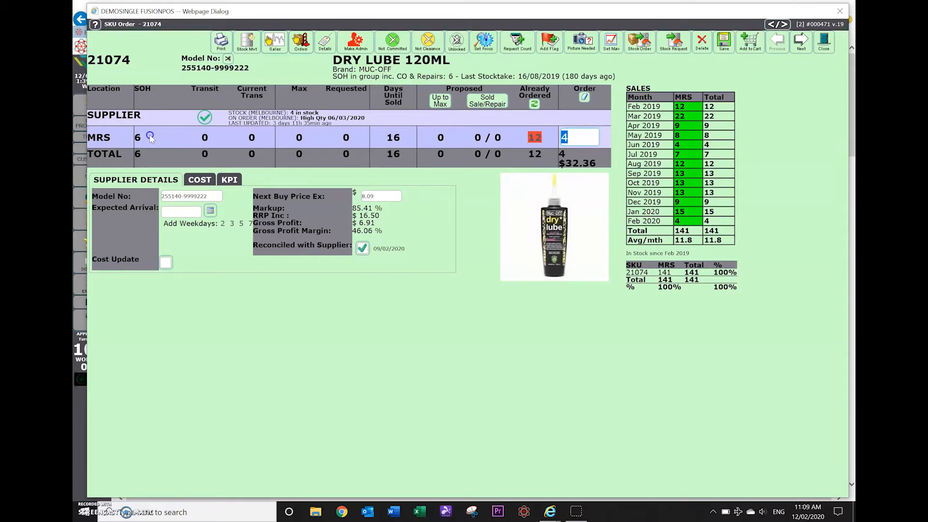
{"action": "left_click", "coordinate": [204, 138]}
{"action": "left_click", "coordinate": [541, 131]}
{"action": "left_click", "coordinate": [587, 128]}
{"action": "left_click", "coordinate": [572, 123]}
{"action": "left_click", "coordinate": [748, 43]}
{"action": "left_click", "coordinate": [579, 136]}
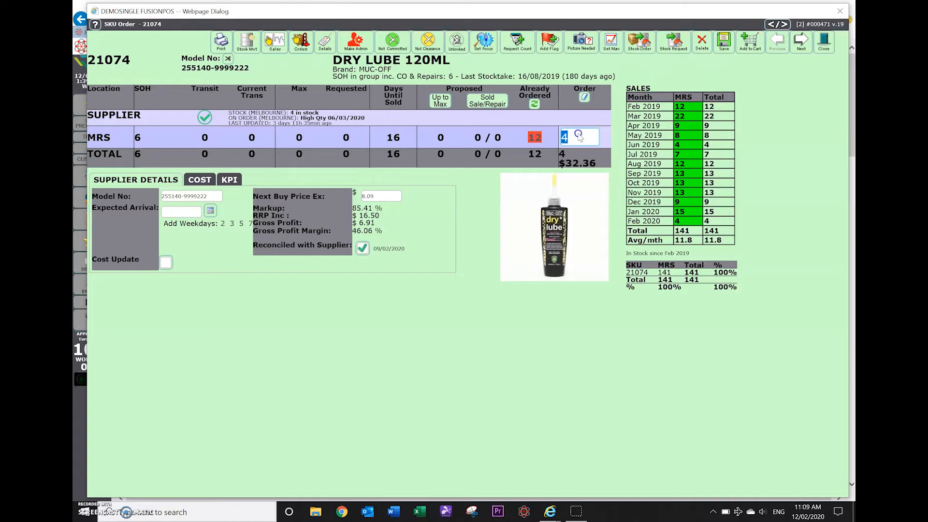
{"action": "left_click", "coordinate": [723, 46]}
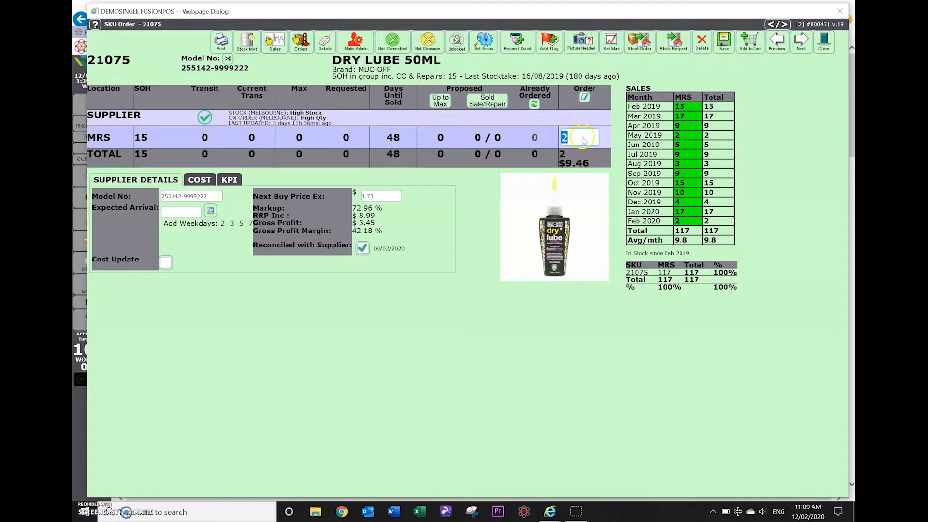
{"action": "left_click", "coordinate": [701, 42]}
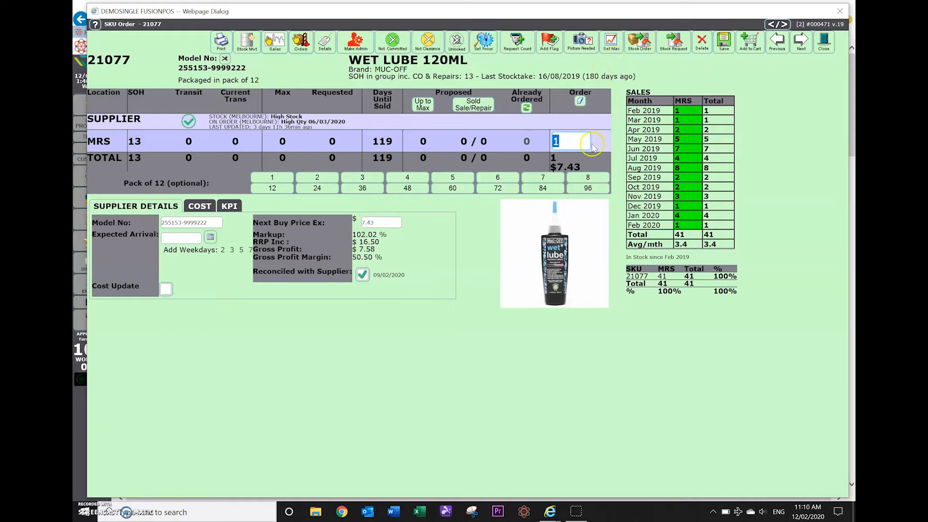
{"action": "left_click", "coordinate": [826, 43]}
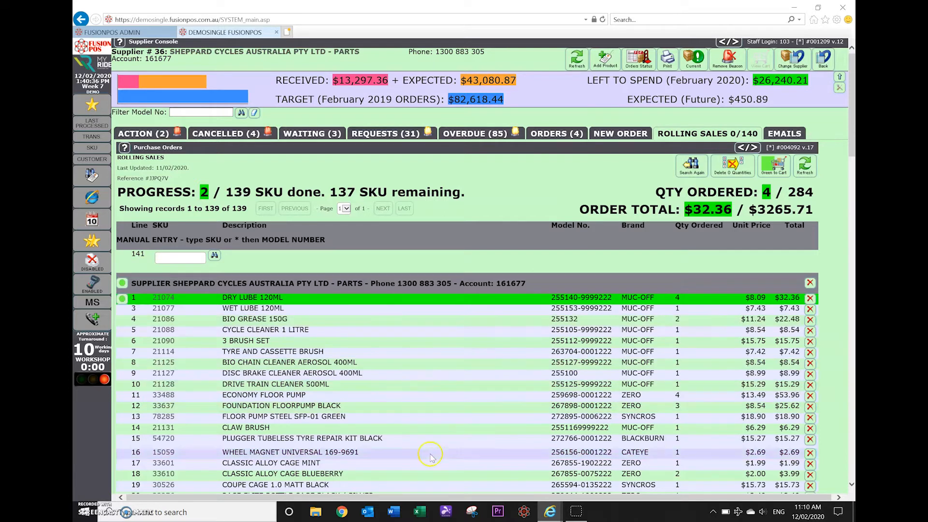
Move the finished Dry Lube and Wet Lube lines to the cart and view the purchase order summary.
{"action": "left_click", "coordinate": [420, 300]}
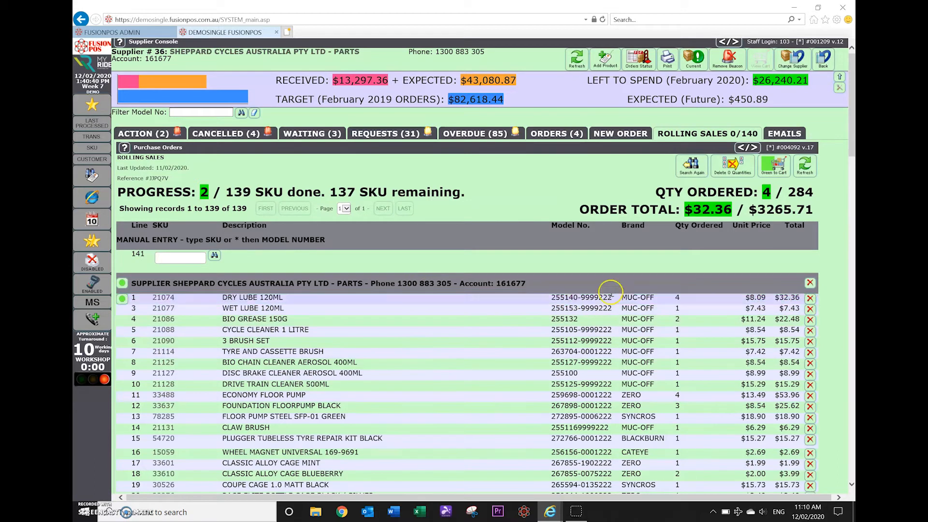
{"action": "left_click", "coordinate": [775, 163]}
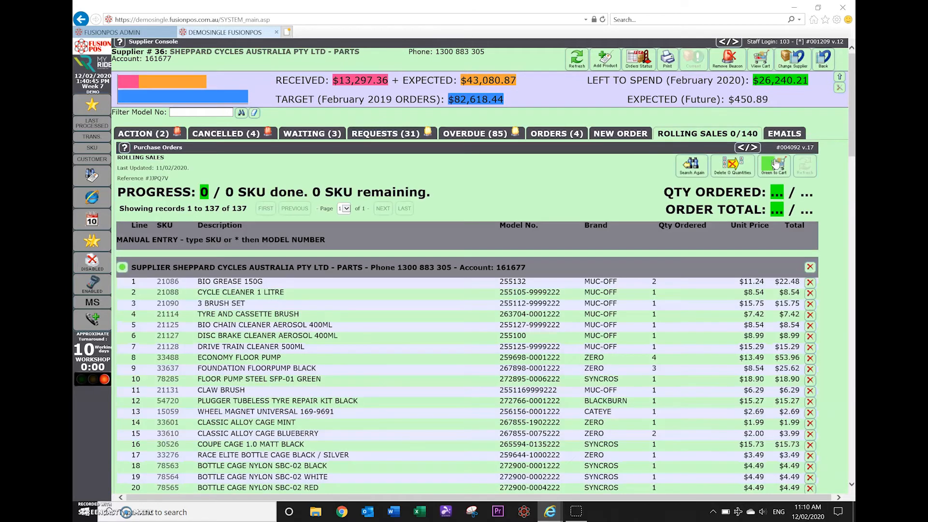
{"action": "left_click", "coordinate": [397, 322]}
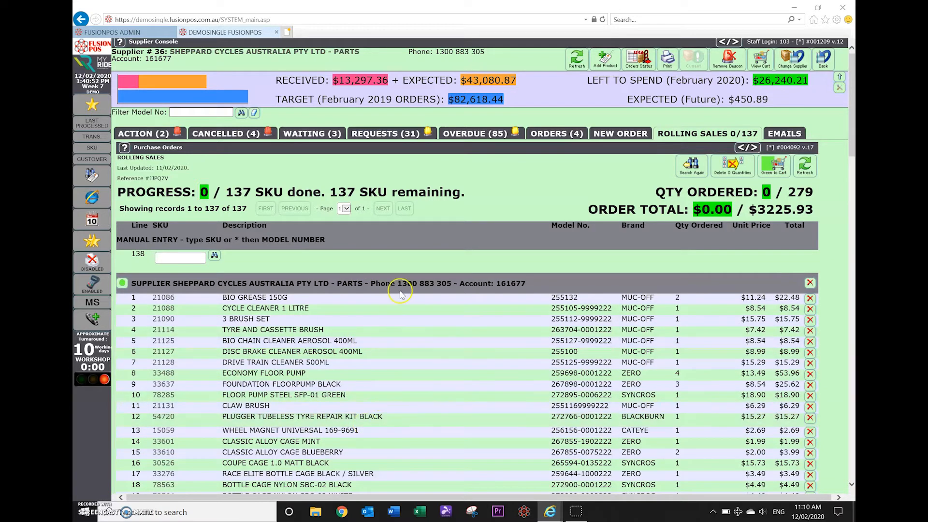
{"action": "left_click", "coordinate": [760, 59]}
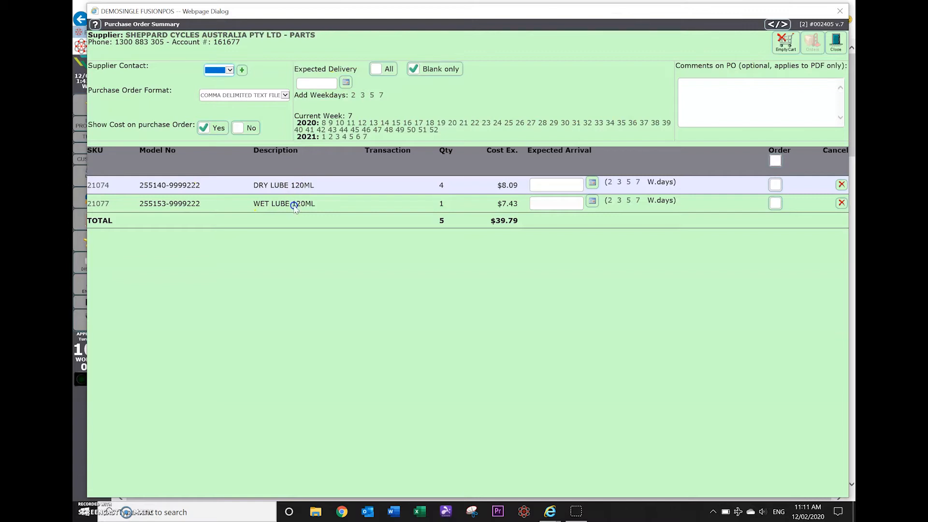
Close the Purchase Order Summary, returning to the 137-SKU rolling-sales list.
{"action": "left_click", "coordinate": [834, 42]}
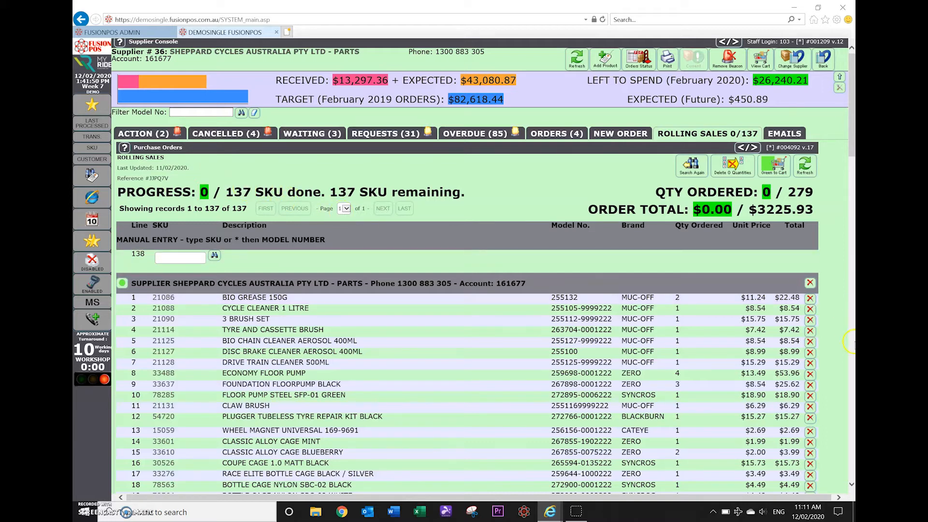
Delete Bio Grease 150G, 3 Brush Set and Tyre and Cassette Brush, then open Bio Chain Cleaner Aerosol 400ML.
{"action": "left_click", "coordinate": [810, 298]}
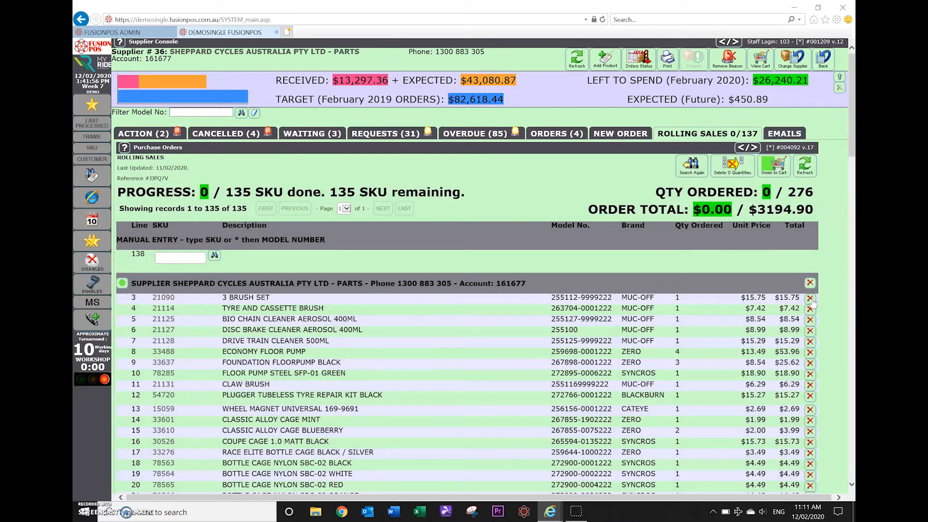
{"action": "left_click", "coordinate": [810, 298]}
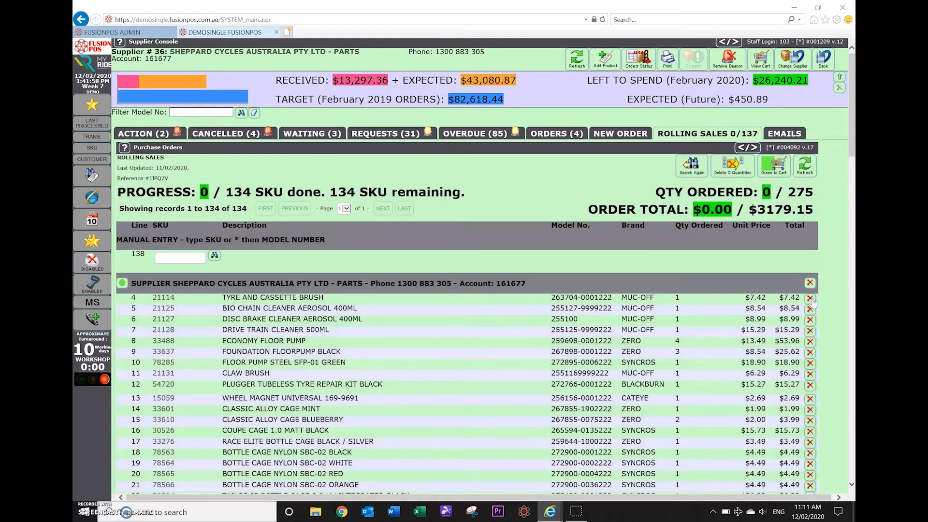
{"action": "left_click", "coordinate": [810, 298]}
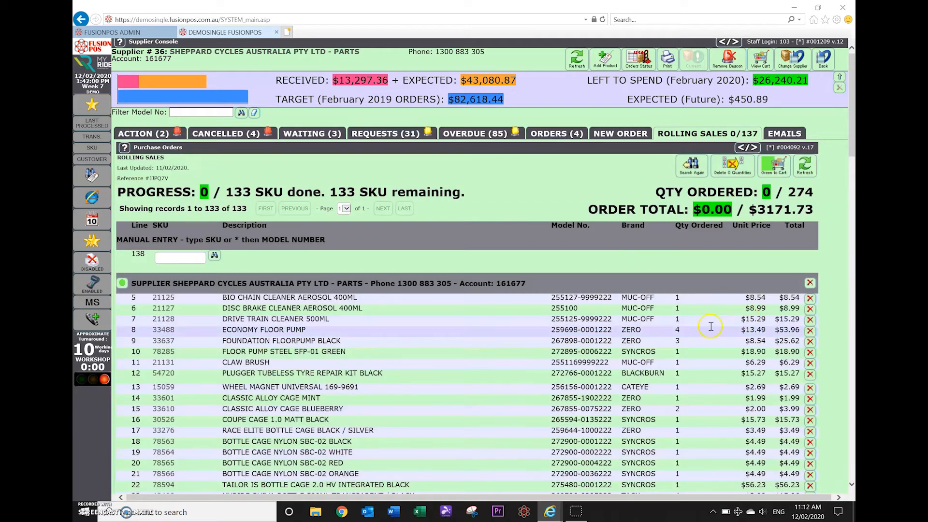
{"action": "left_click", "coordinate": [368, 298]}
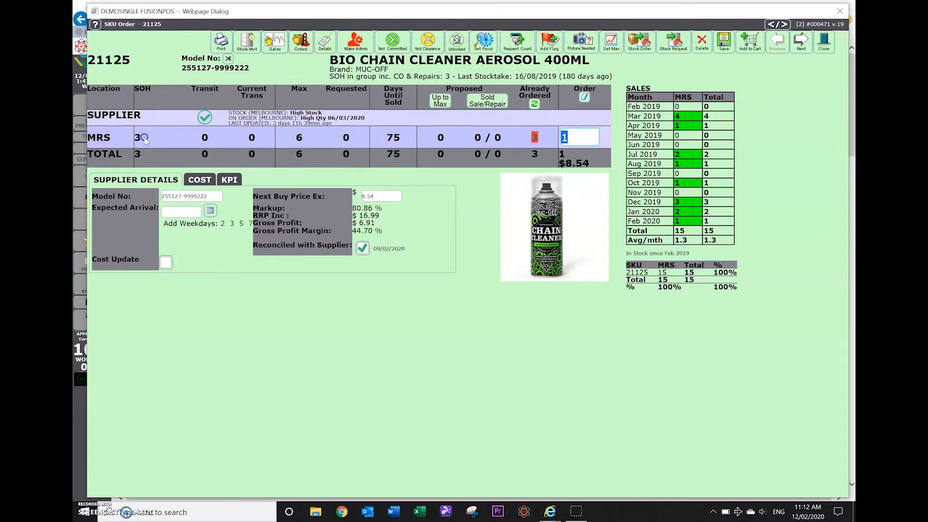
Check Bio Chain Cleaner's on-order stock, delete it from the order, and close the Disc Brake Cleaner dialog.
{"action": "left_click", "coordinate": [533, 138]}
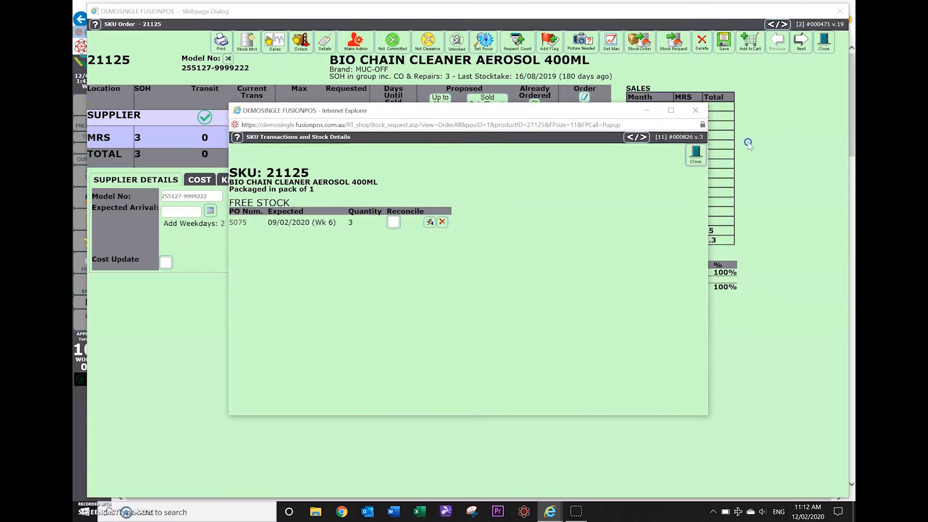
{"action": "left_click", "coordinate": [695, 154]}
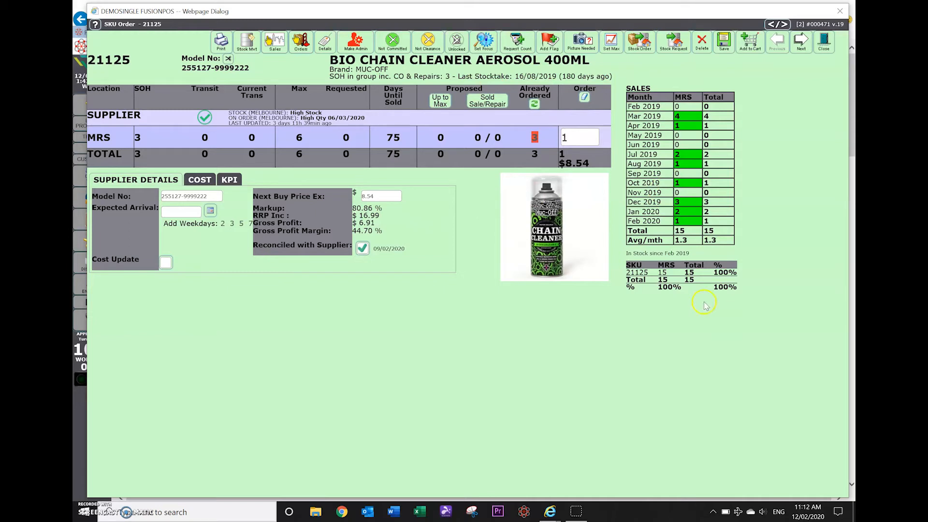
{"action": "left_click", "coordinate": [701, 42]}
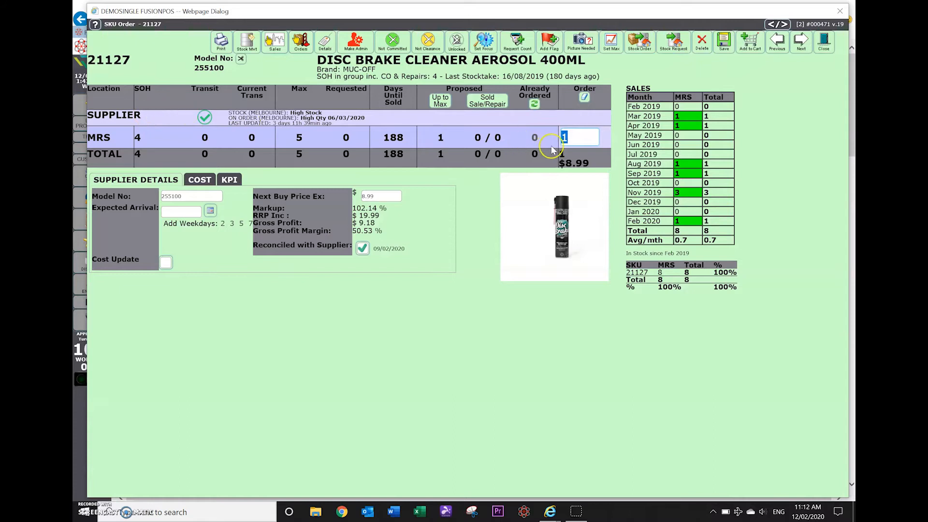
{"action": "left_click", "coordinate": [823, 42]}
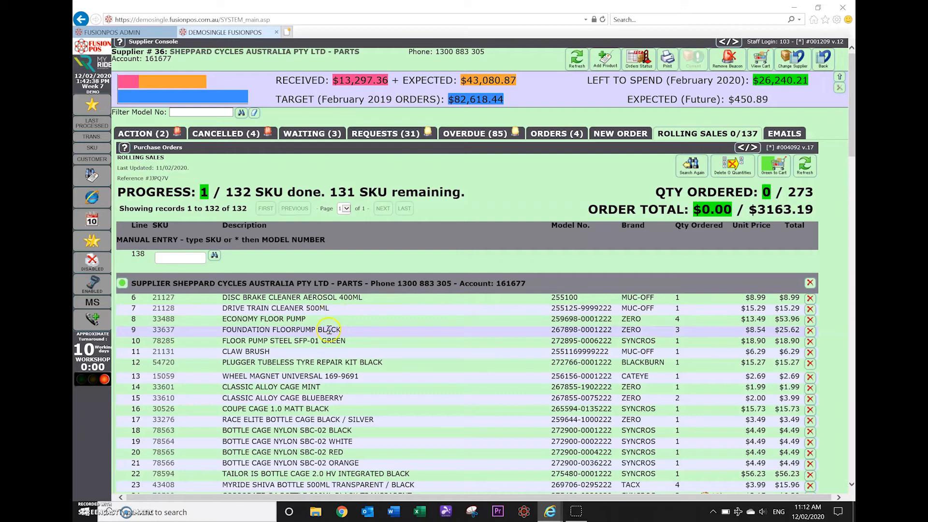
{"action": "scroll", "coordinate": [437, 387], "scroll_direction": "down", "scroll_amount": 7}
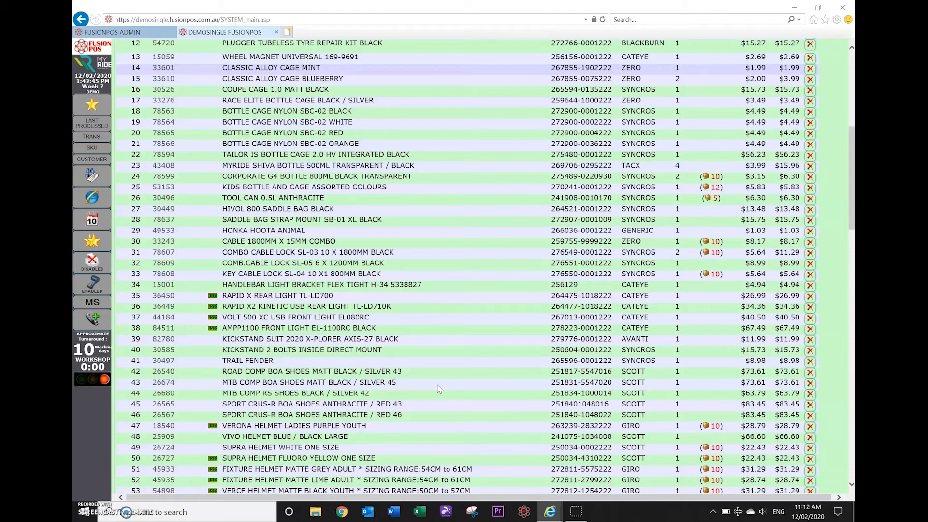
{"action": "scroll", "coordinate": [437, 386], "scroll_direction": "up", "scroll_amount": 7}
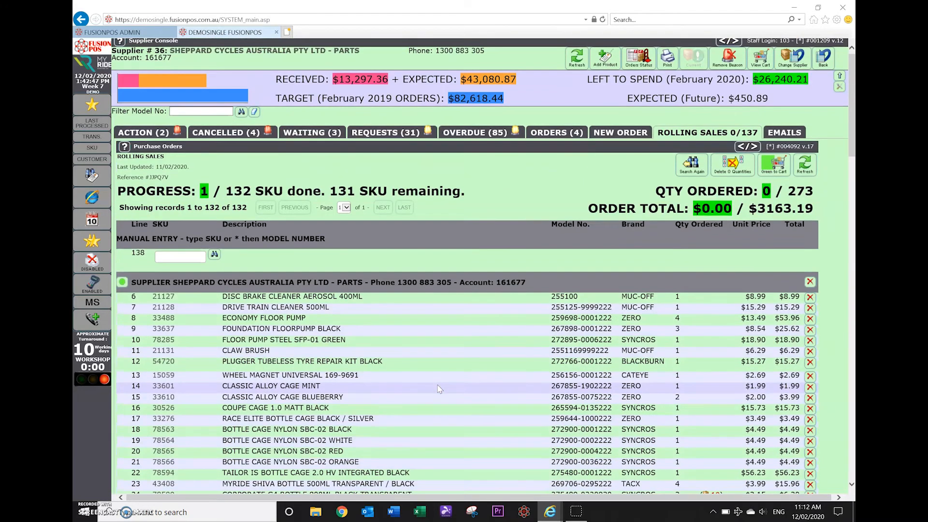
{"action": "scroll", "coordinate": [437, 387], "scroll_direction": "down", "scroll_amount": 3}
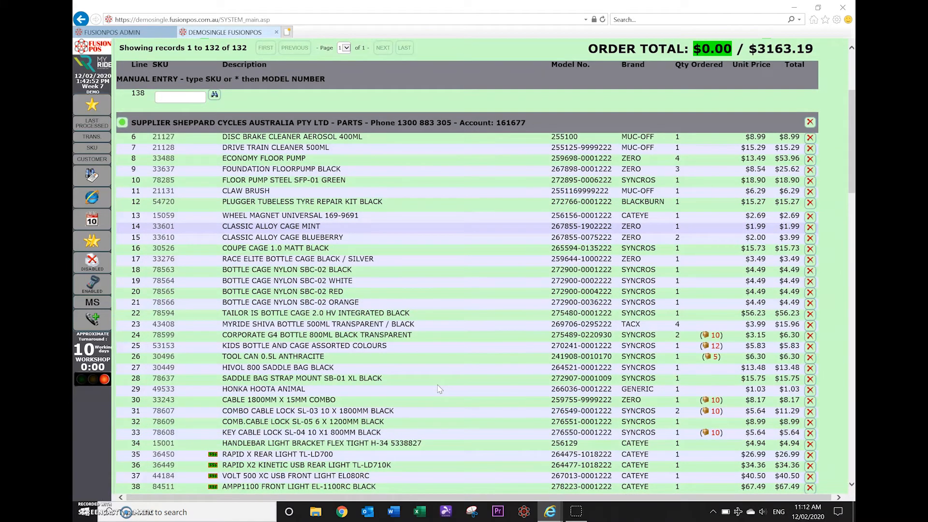
{"action": "scroll", "coordinate": [439, 389], "scroll_direction": "up", "scroll_amount": 4}
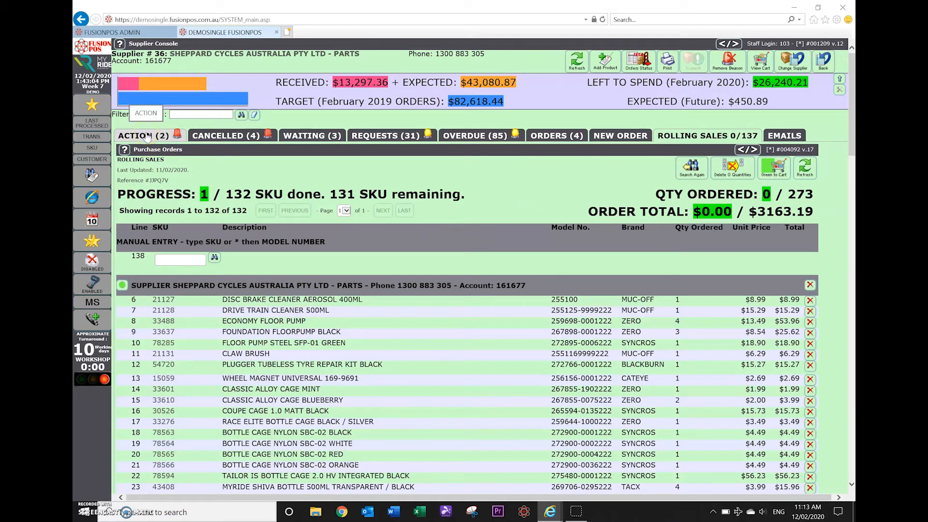
In the cart, set contact to EMAIL, Show Cost to No, arrival two weekdays ahead, and tick all lines.
{"action": "left_click", "coordinate": [767, 64]}
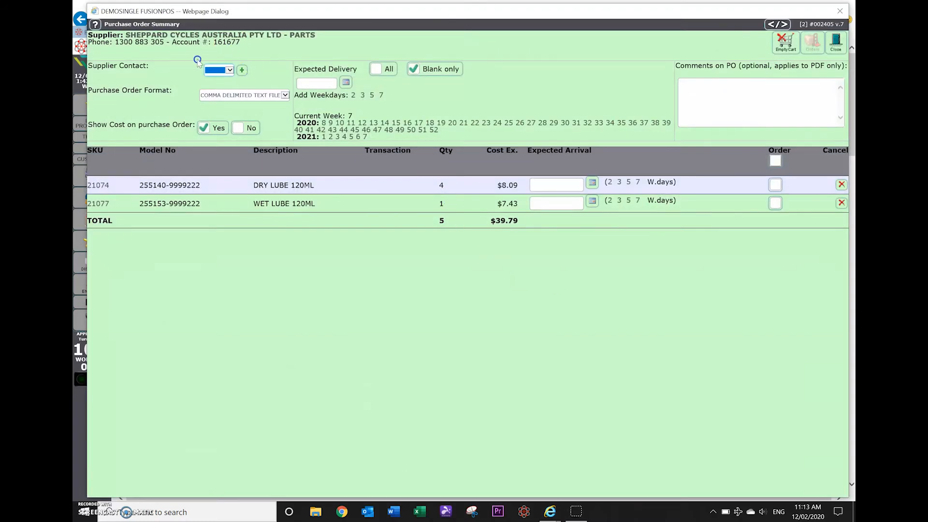
{"action": "left_click", "coordinate": [224, 69]}
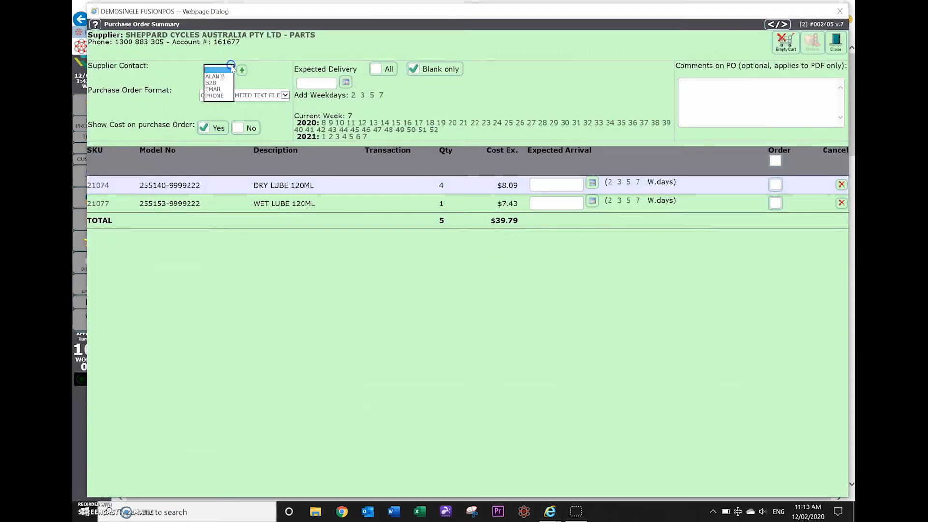
{"action": "left_click", "coordinate": [215, 90]}
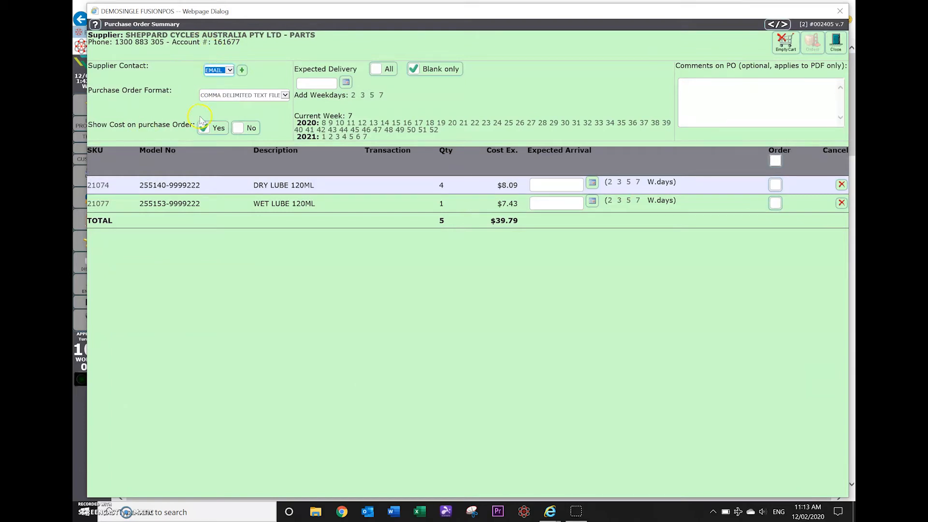
{"action": "left_click", "coordinate": [236, 127]}
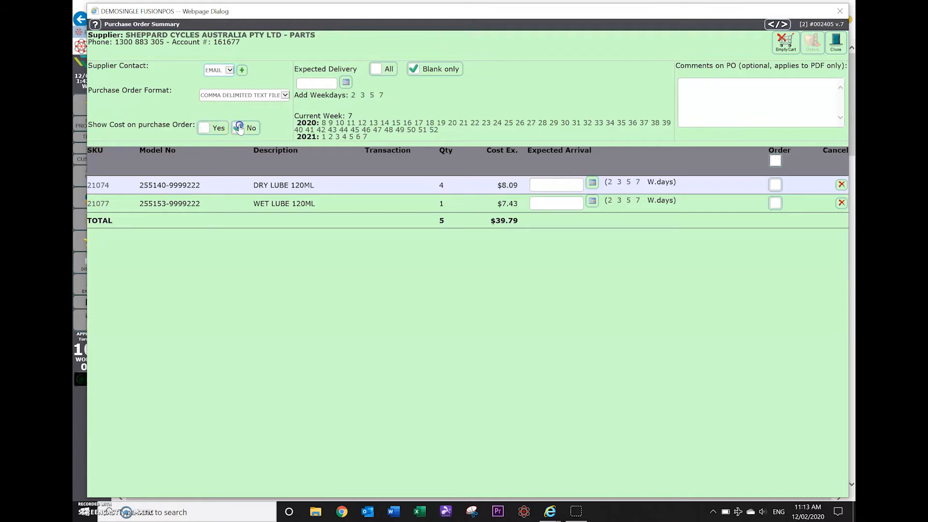
{"action": "left_click", "coordinate": [353, 96]}
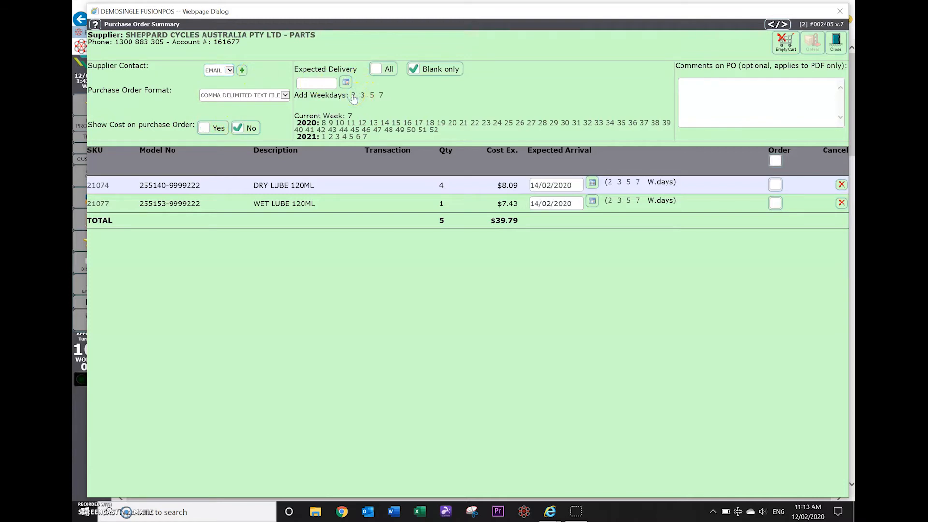
{"action": "left_click", "coordinate": [775, 162]}
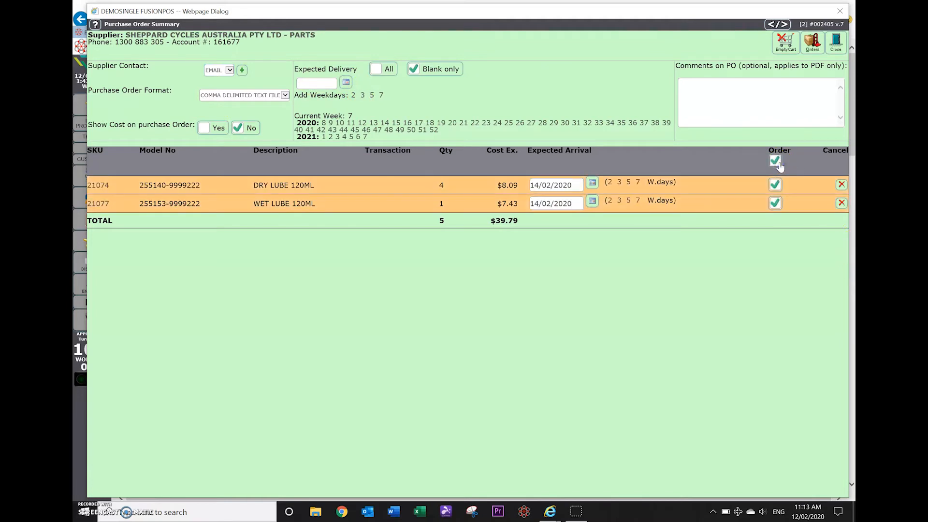
Generate purchase order PO5110.CSV, pick an existing email contact, and close the send preview.
{"action": "left_click", "coordinate": [814, 43]}
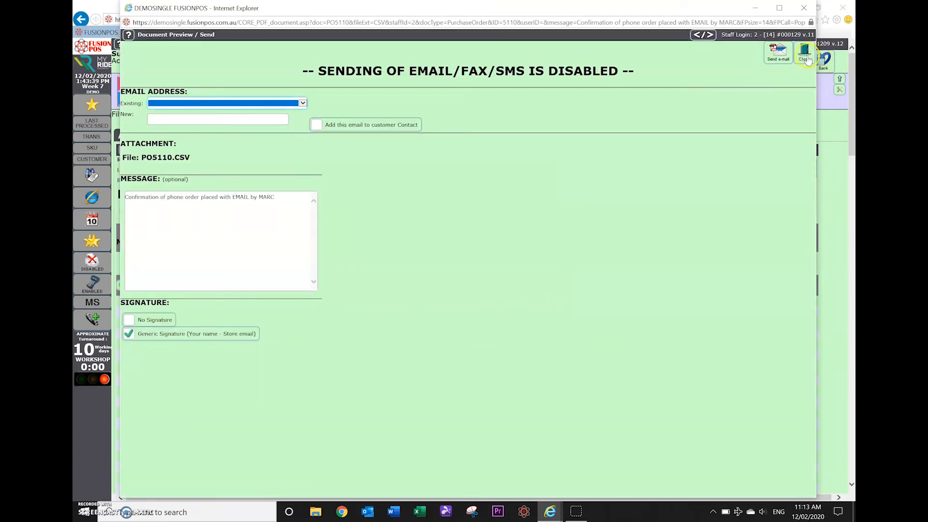
{"action": "left_click", "coordinate": [200, 104]}
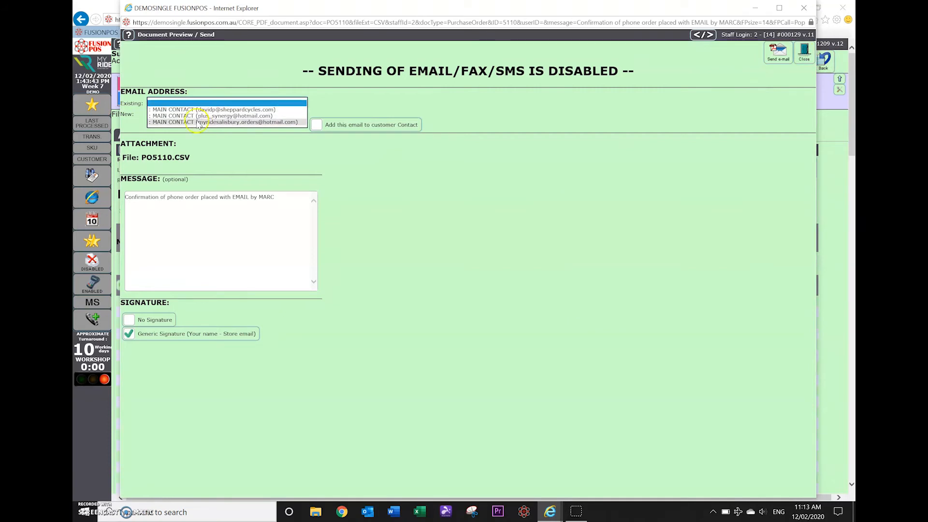
{"action": "left_click", "coordinate": [198, 111]}
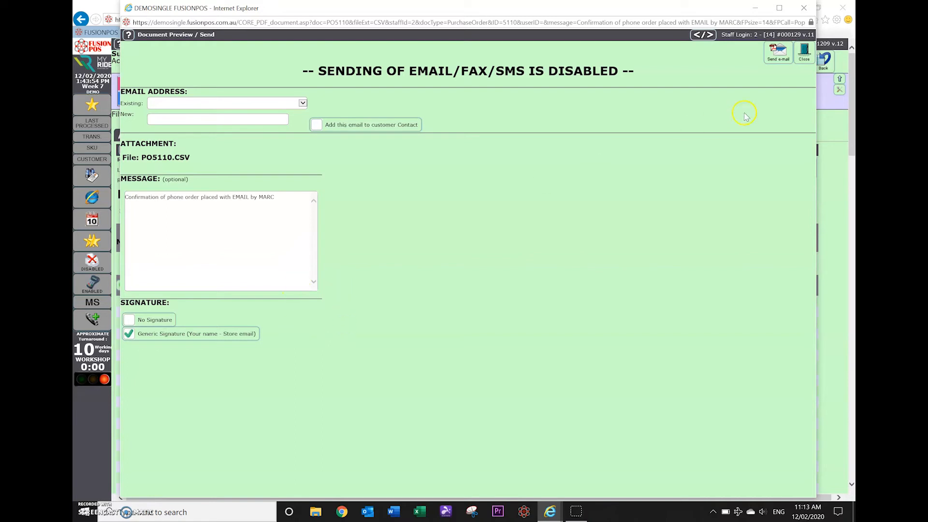
{"action": "left_click", "coordinate": [804, 52]}
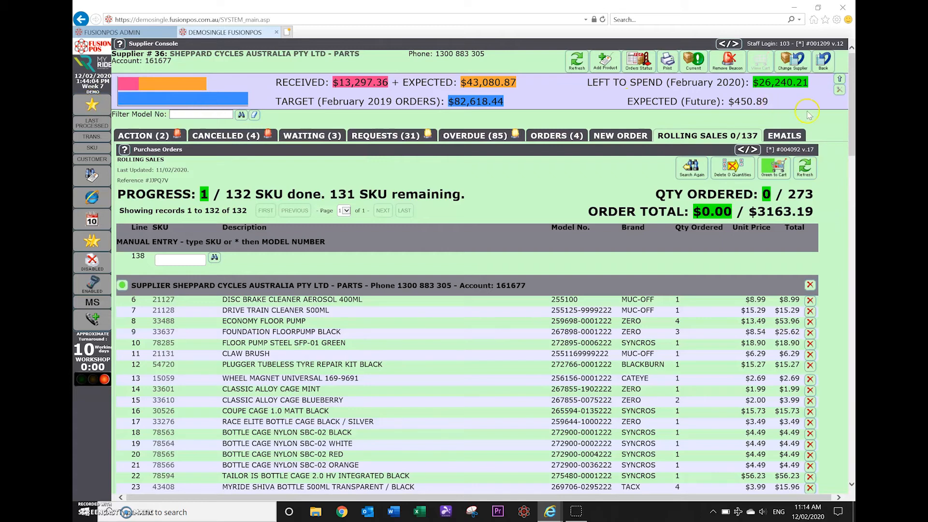
Return to the main page and list the auto-generated purchase orders under Suppliers > New Purchase Order.
{"action": "left_click", "coordinate": [824, 61]}
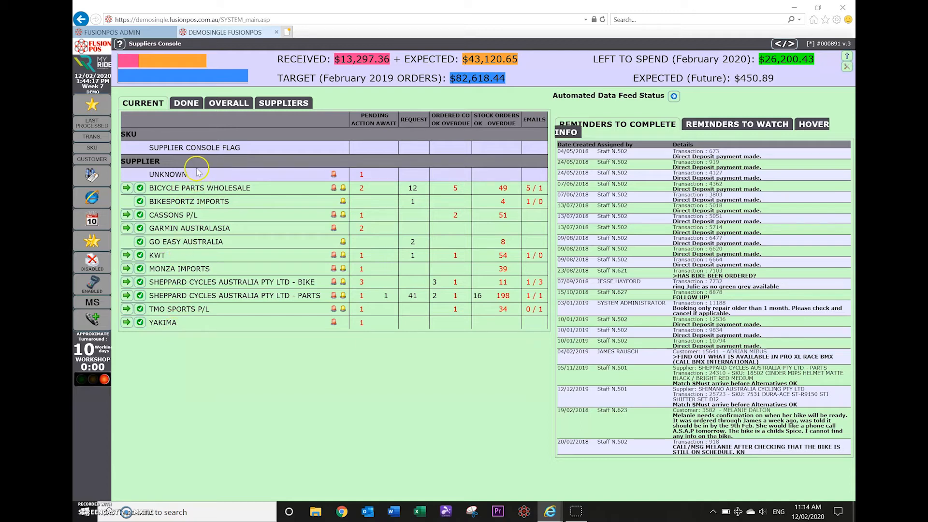
{"action": "left_click", "coordinate": [94, 101]}
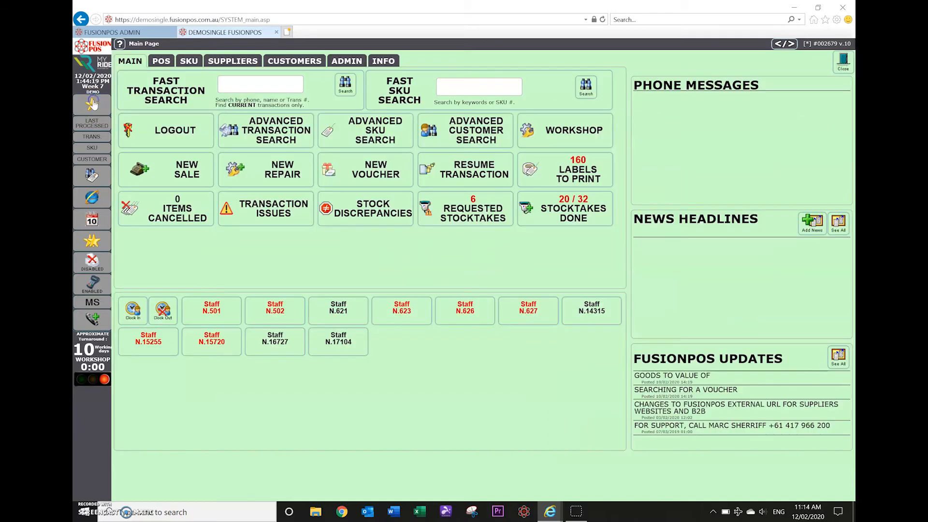
{"action": "left_click", "coordinate": [226, 61]}
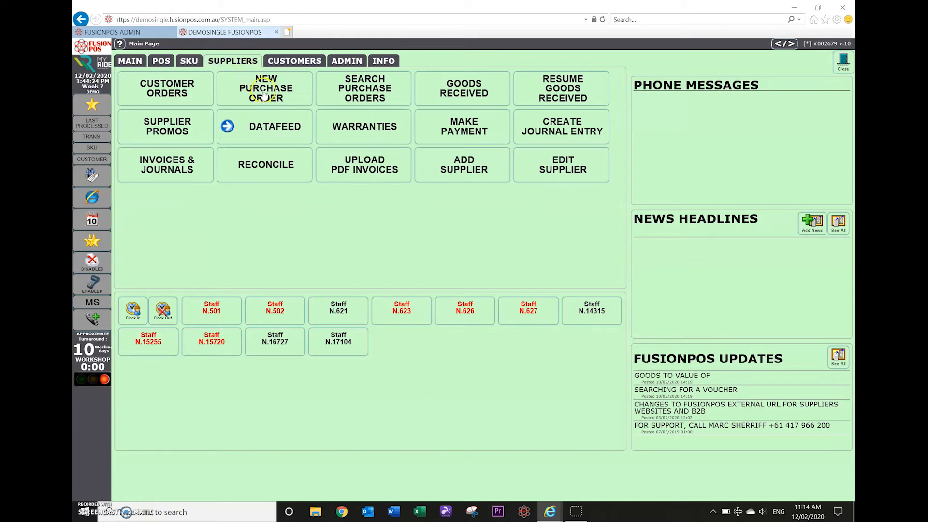
{"action": "left_click", "coordinate": [264, 93]}
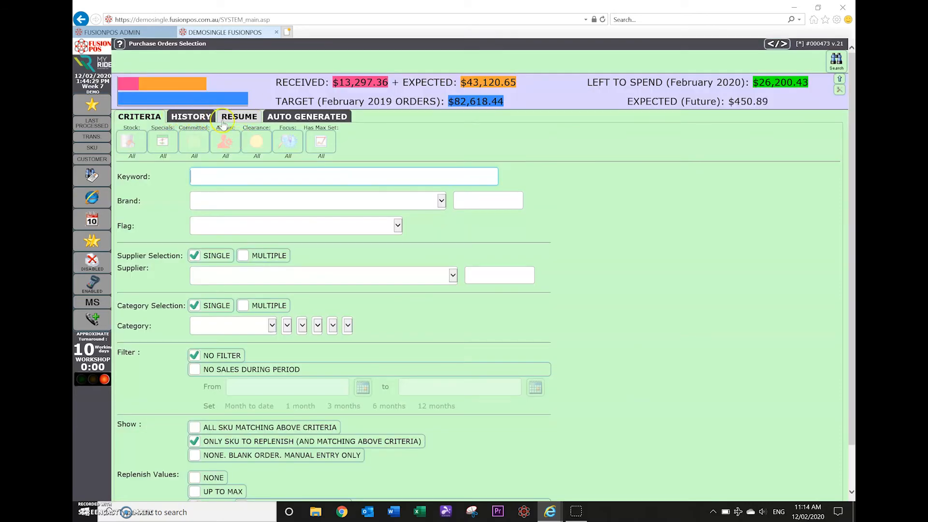
{"action": "left_click", "coordinate": [307, 118]}
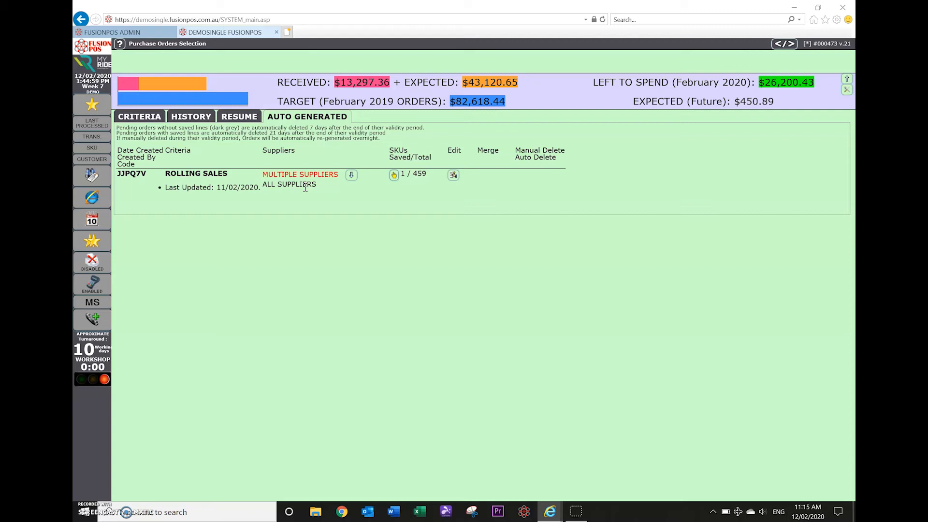
{"action": "left_click", "coordinate": [290, 179]}
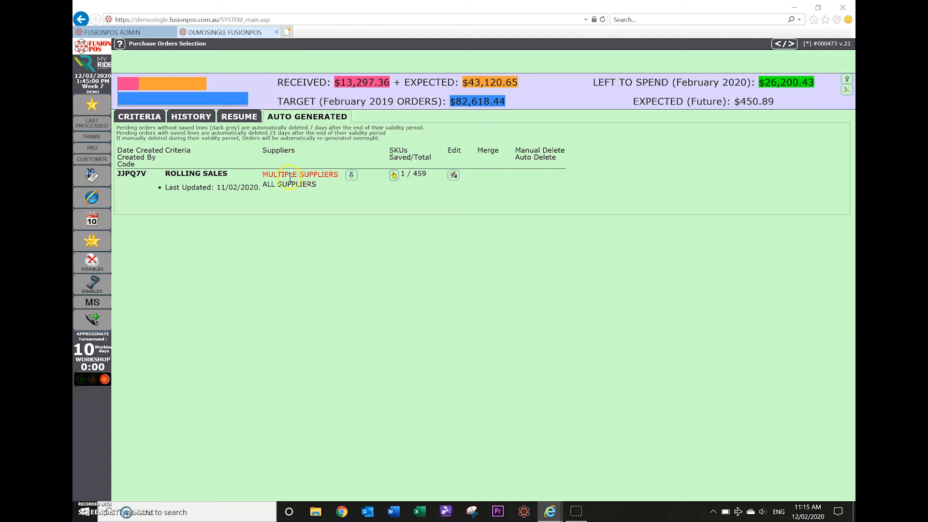
{"action": "left_click", "coordinate": [454, 175]}
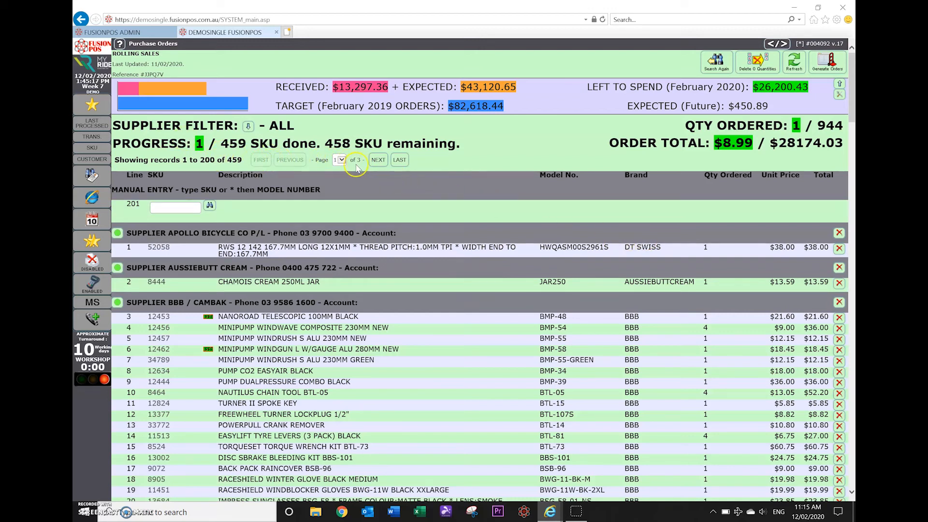
{"action": "scroll", "coordinate": [475, 292], "scroll_direction": "down", "scroll_amount": 15}
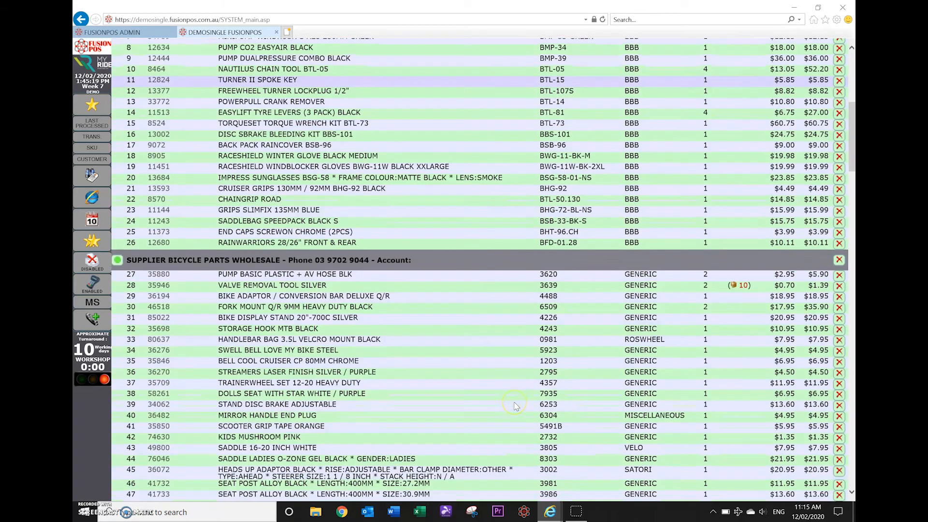
{"action": "scroll", "coordinate": [516, 404], "scroll_direction": "up", "scroll_amount": 15}
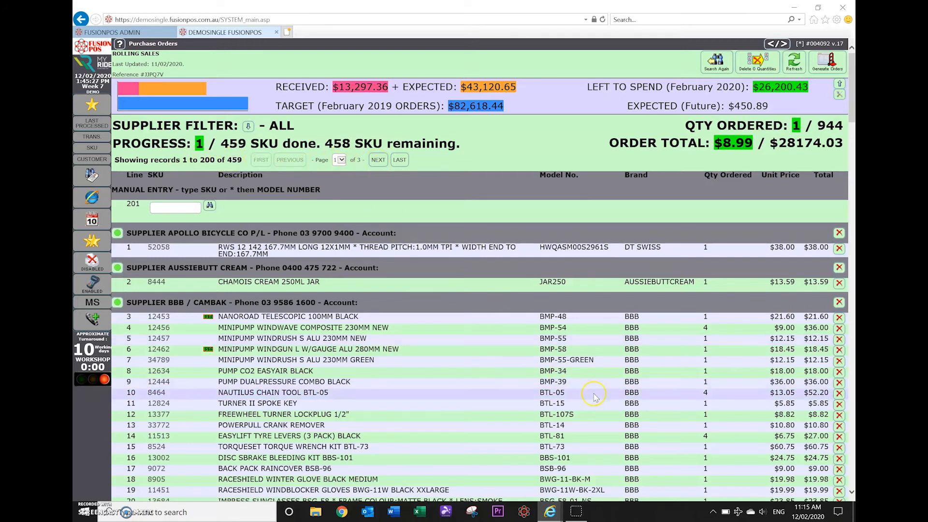
{"action": "scroll", "coordinate": [596, 397], "scroll_direction": "down", "scroll_amount": 3}
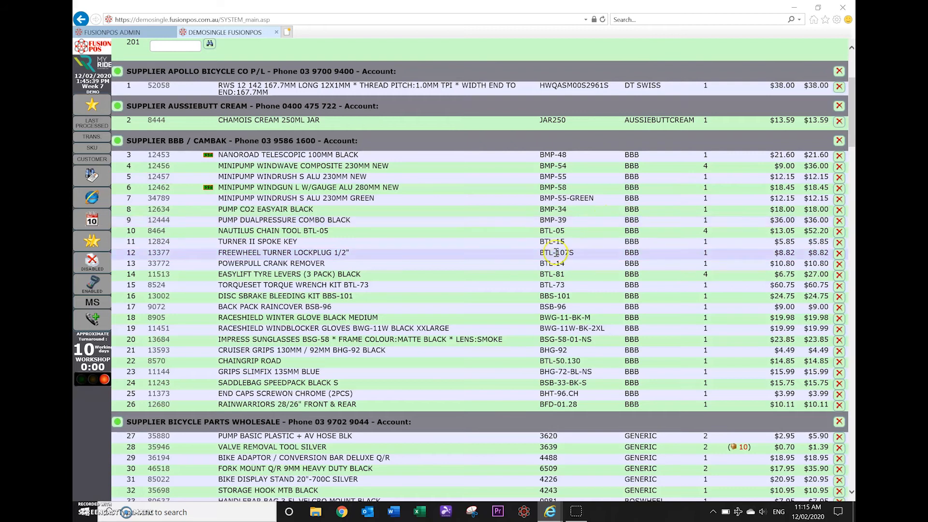
{"action": "scroll", "coordinate": [551, 253], "scroll_direction": "up", "scroll_amount": 4}
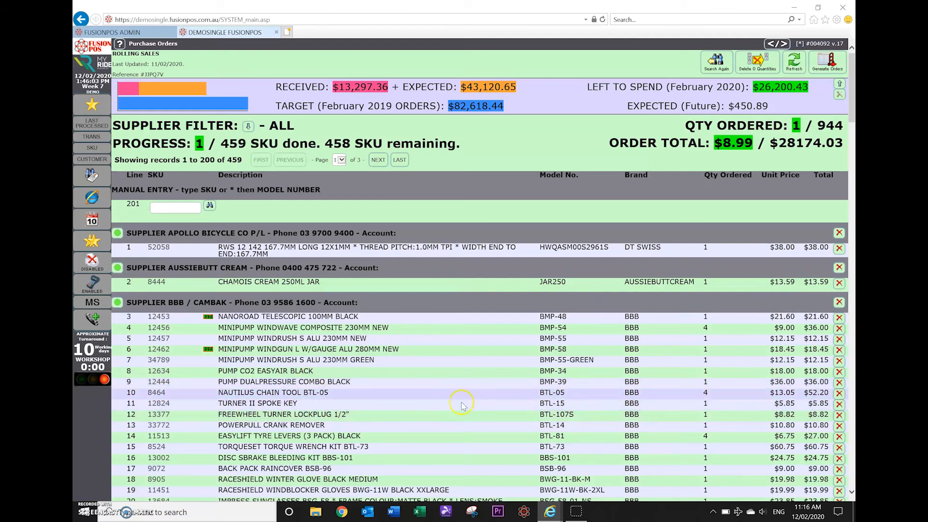
{"action": "scroll", "coordinate": [461, 408], "scroll_direction": "down", "scroll_amount": 3}
{"action": "scroll", "coordinate": [460, 410], "scroll_direction": "down", "scroll_amount": 3}
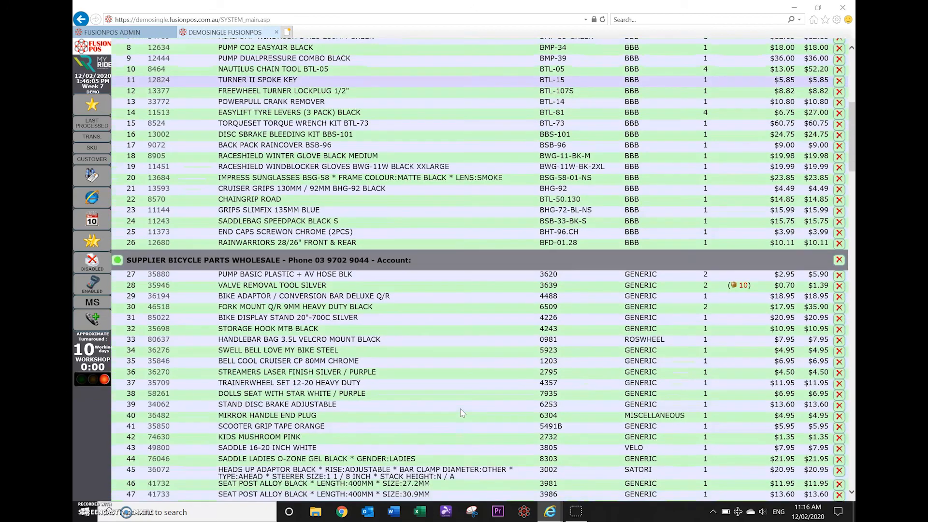
{"action": "scroll", "coordinate": [319, 355], "scroll_direction": "down", "scroll_amount": 15}
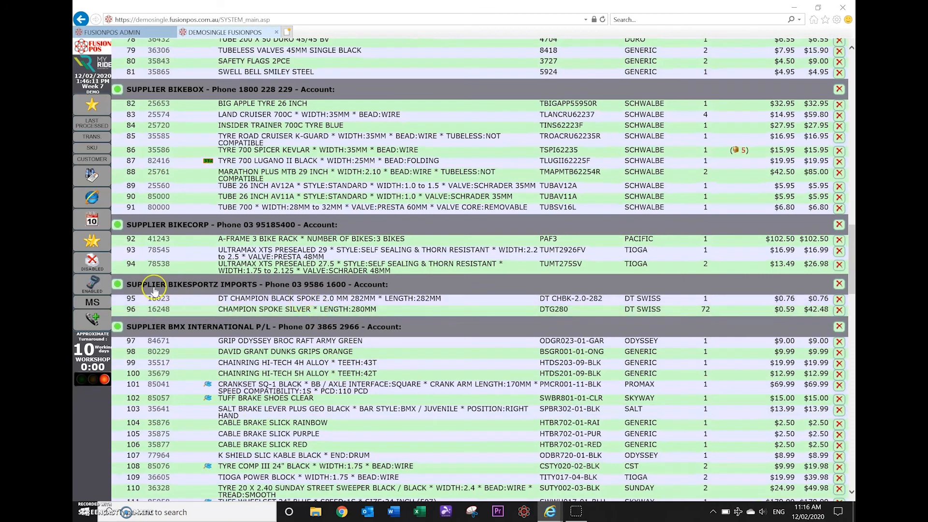
Order 1 DT Champion Black Spoke at $0.76 and keep 72 Champion Spoke Silver for Bikesportz Imports.
{"action": "left_click", "coordinate": [328, 300]}
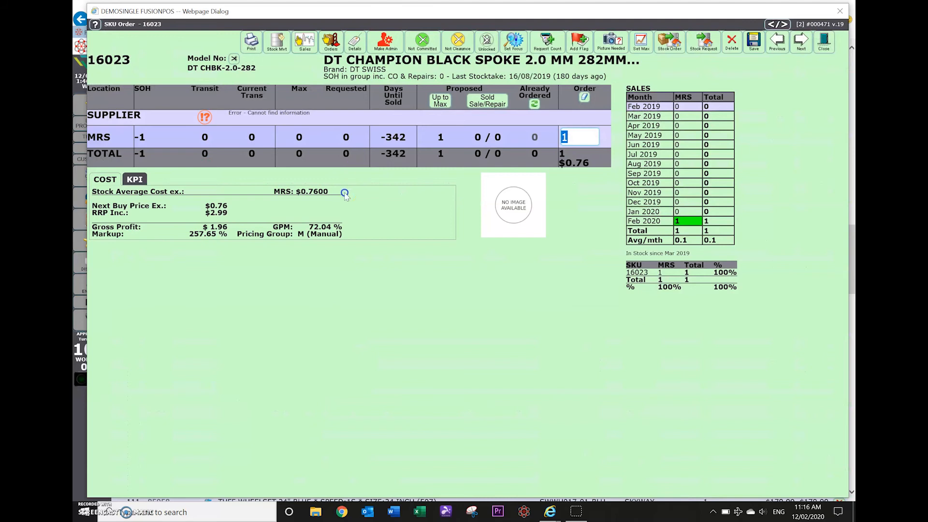
{"action": "left_click", "coordinate": [597, 158]}
{"action": "left_click", "coordinate": [753, 44]}
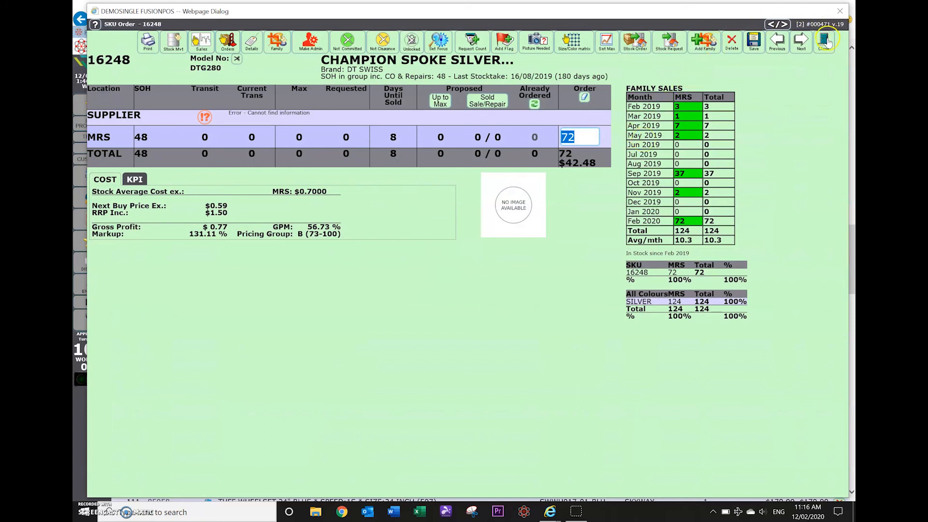
{"action": "left_click", "coordinate": [825, 41]}
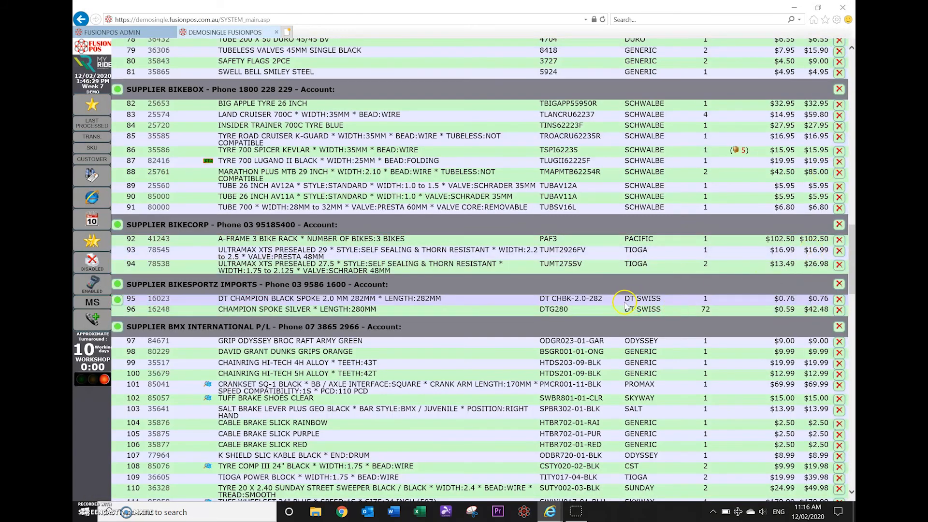
{"action": "scroll", "coordinate": [694, 158], "scroll_direction": "up", "scroll_amount": 18}
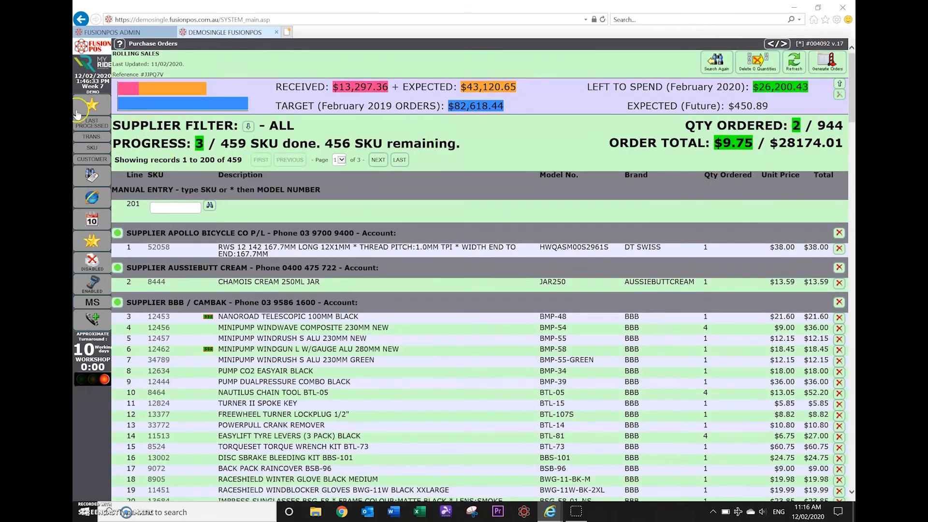
Open the all-supplier Rolling Sales order for editing from Suppliers > New Purchase Order > Auto Generated.
{"action": "left_click", "coordinate": [91, 106]}
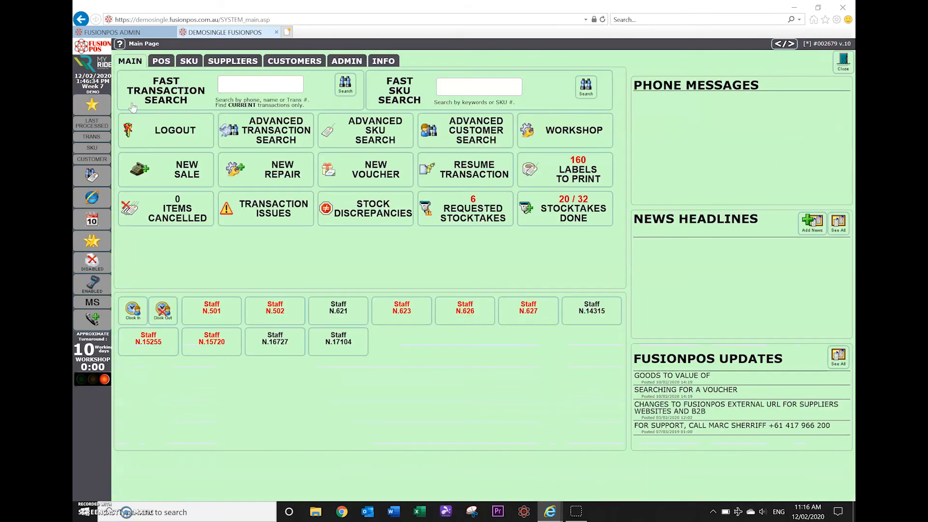
{"action": "left_click", "coordinate": [237, 62]}
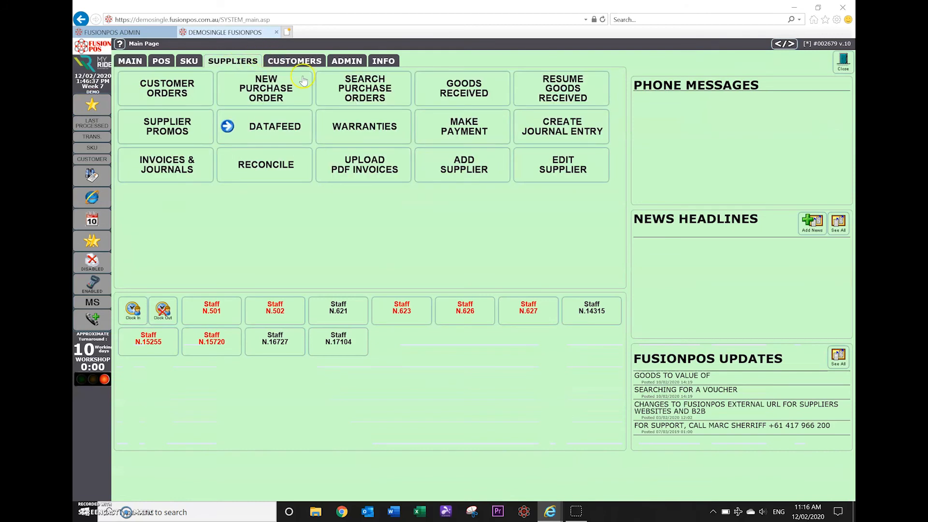
{"action": "left_click", "coordinate": [259, 85]}
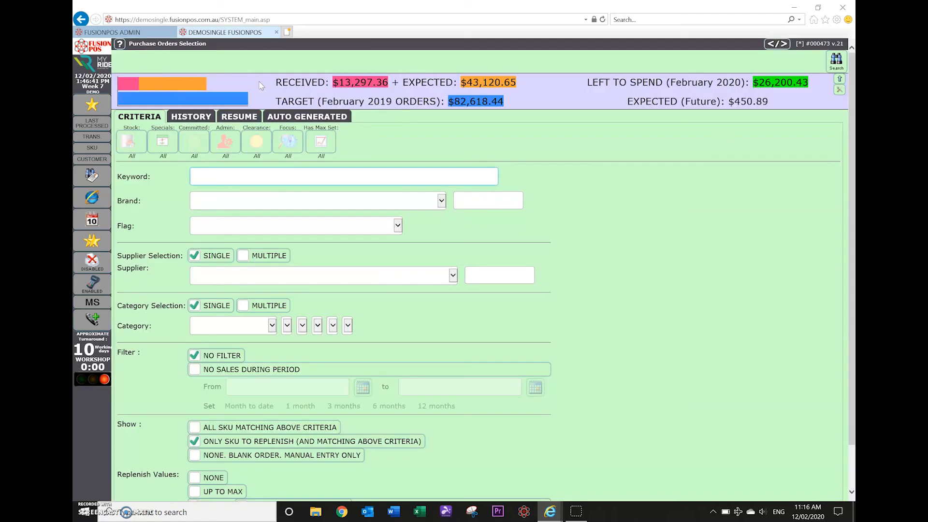
{"action": "left_click", "coordinate": [331, 120]}
{"action": "left_click", "coordinate": [454, 175]}
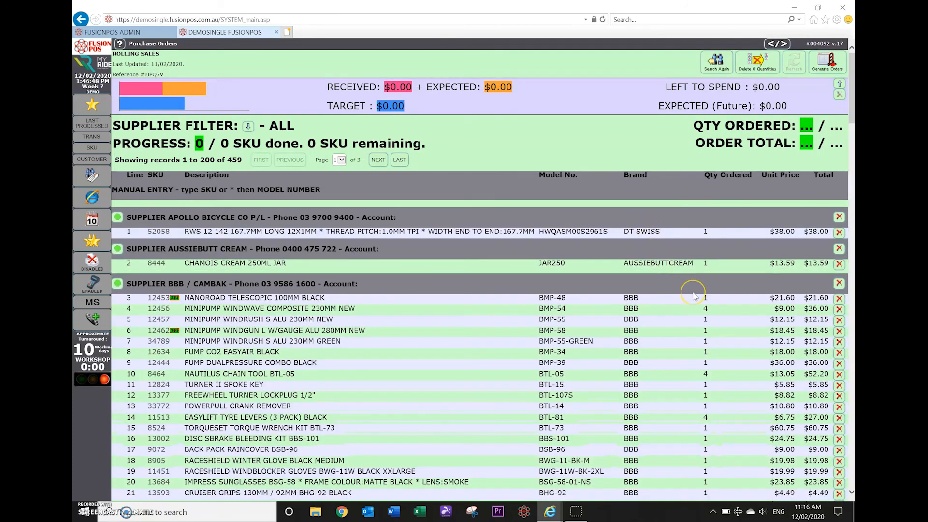
{"action": "left_click", "coordinate": [669, 334]}
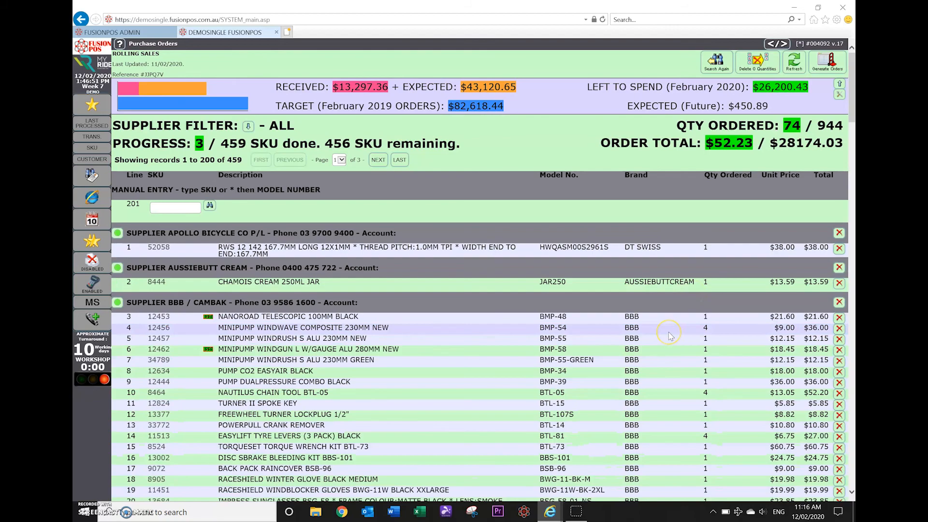
{"action": "scroll", "coordinate": [669, 334], "scroll_direction": "down", "scroll_amount": 15}
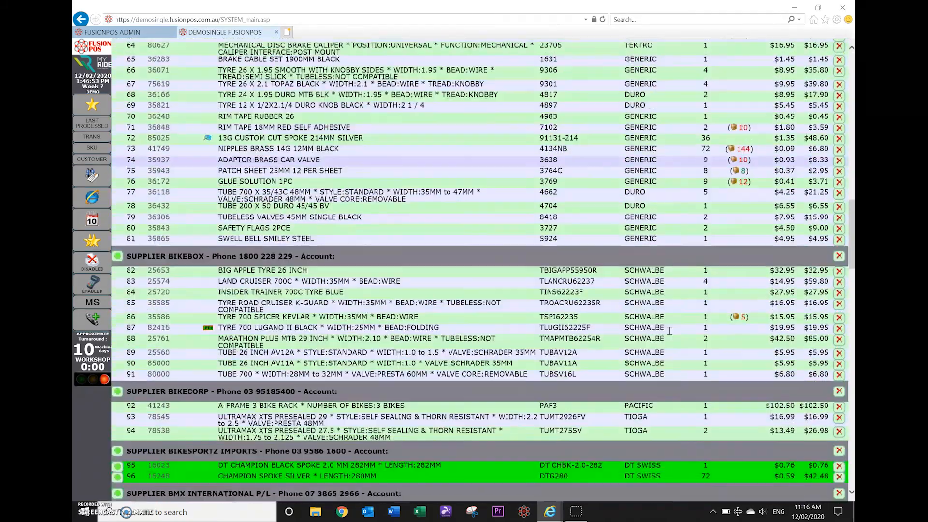
{"action": "scroll", "coordinate": [670, 331], "scroll_direction": "down", "scroll_amount": 3}
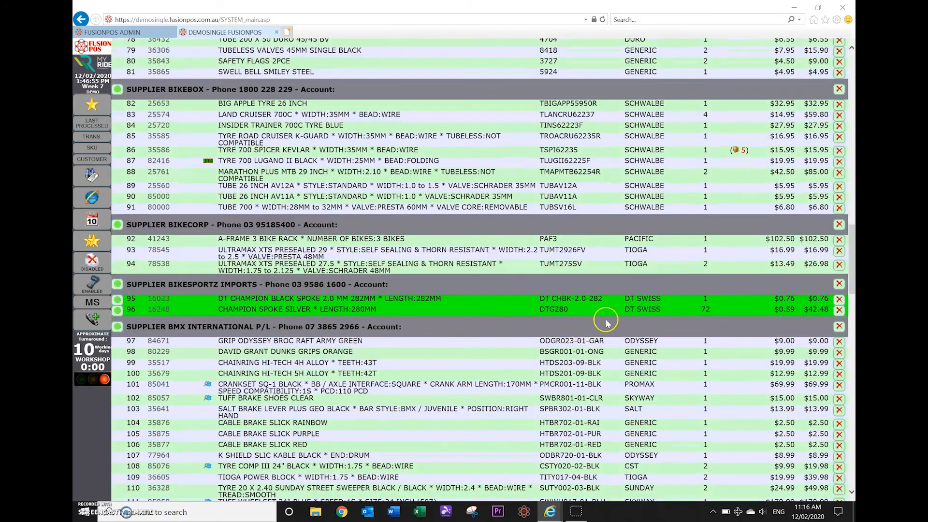
{"action": "left_click", "coordinate": [692, 309]}
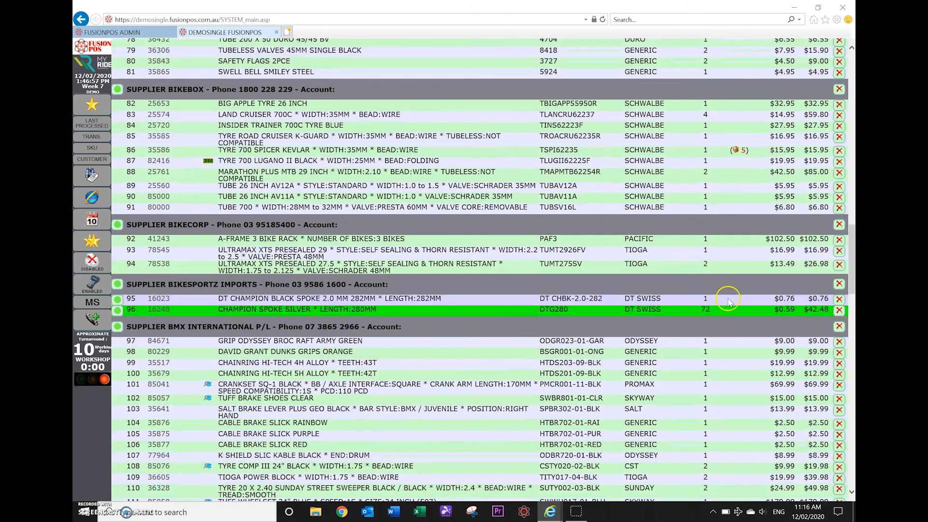
{"action": "left_click", "coordinate": [816, 298]}
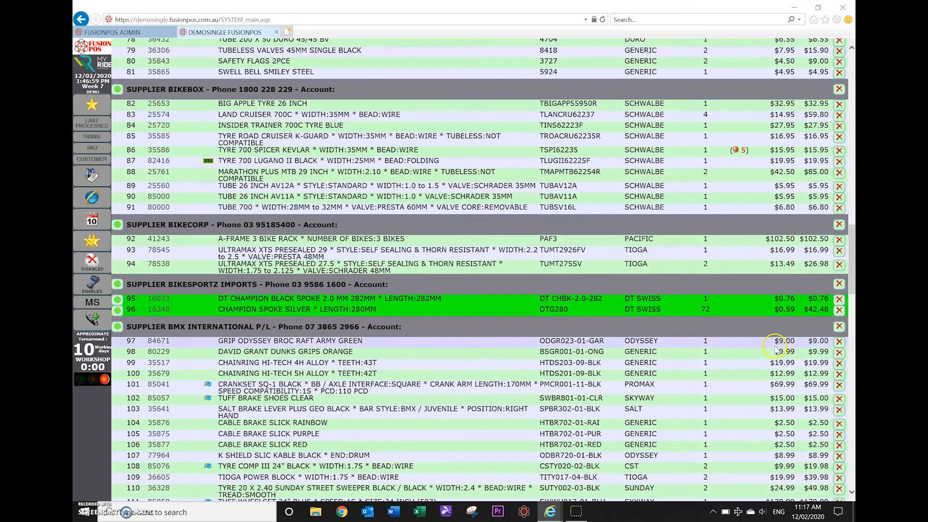
{"action": "left_click", "coordinate": [711, 300]}
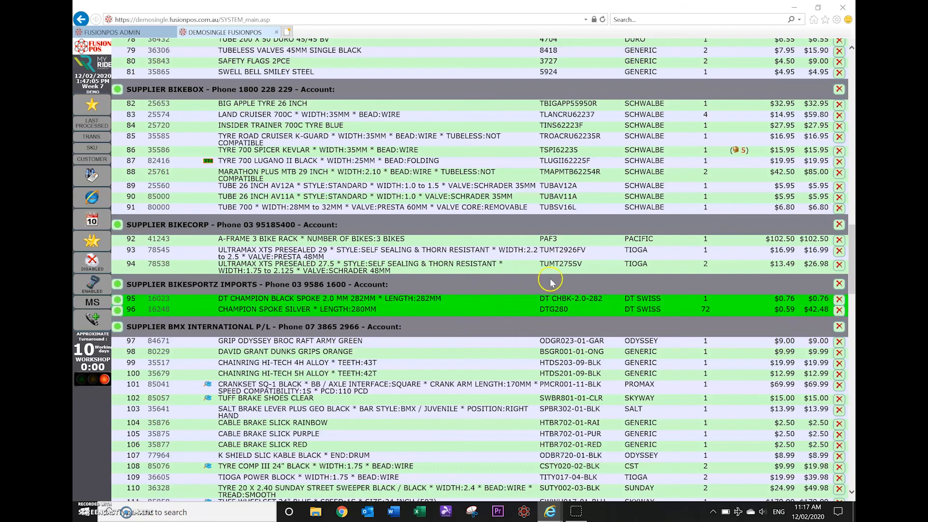
{"action": "scroll", "coordinate": [556, 279], "scroll_direction": "up", "scroll_amount": 10}
{"action": "scroll", "coordinate": [555, 279], "scroll_direction": "up", "scroll_amount": 8}
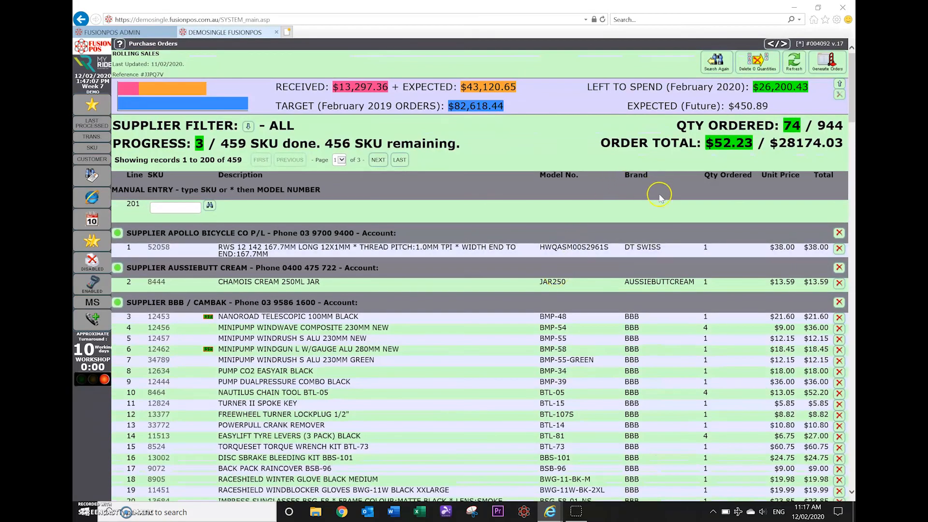
Generate the supplier orders: Bikesportz Imports with 73 items at $43.24, and Sheppard Cycles at $8.99.
{"action": "left_click", "coordinate": [825, 56]}
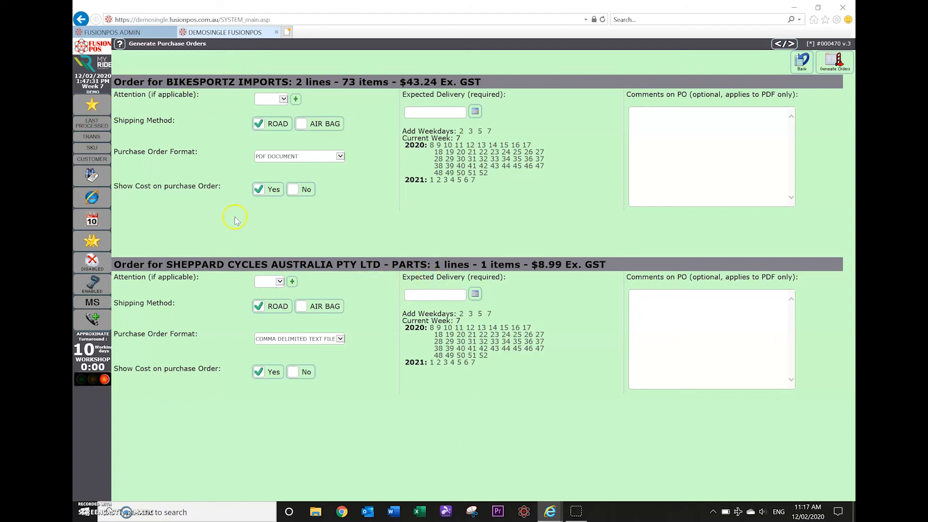
{"action": "left_click", "coordinate": [836, 67]}
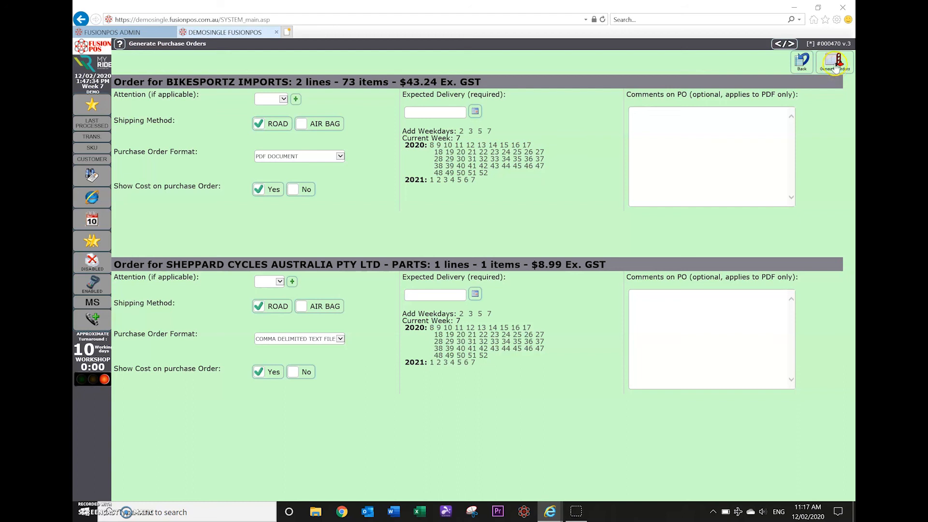